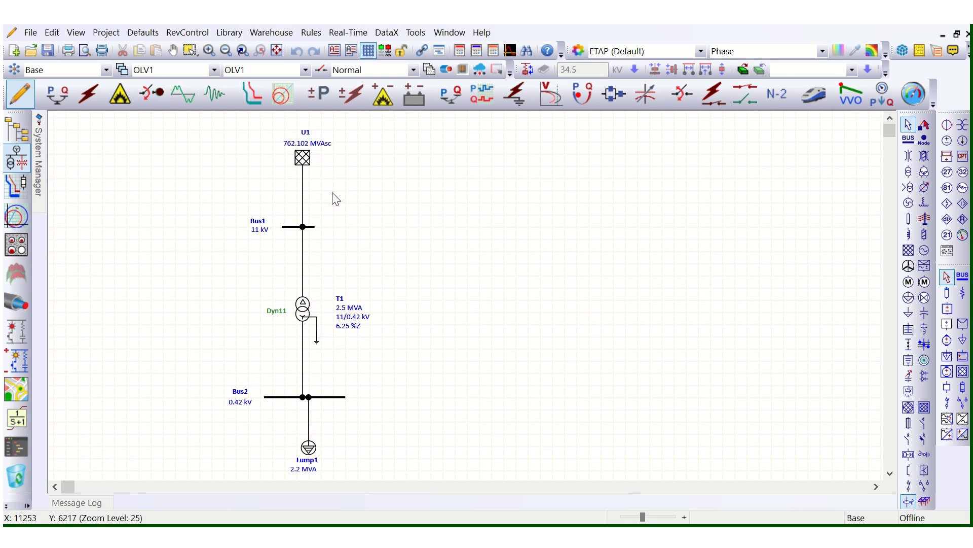
- Review utility source U1's voltage and short-circuit ratings, closing without changes
scroll(330, 239, up, 2)
scroll(330, 247, down, 1)
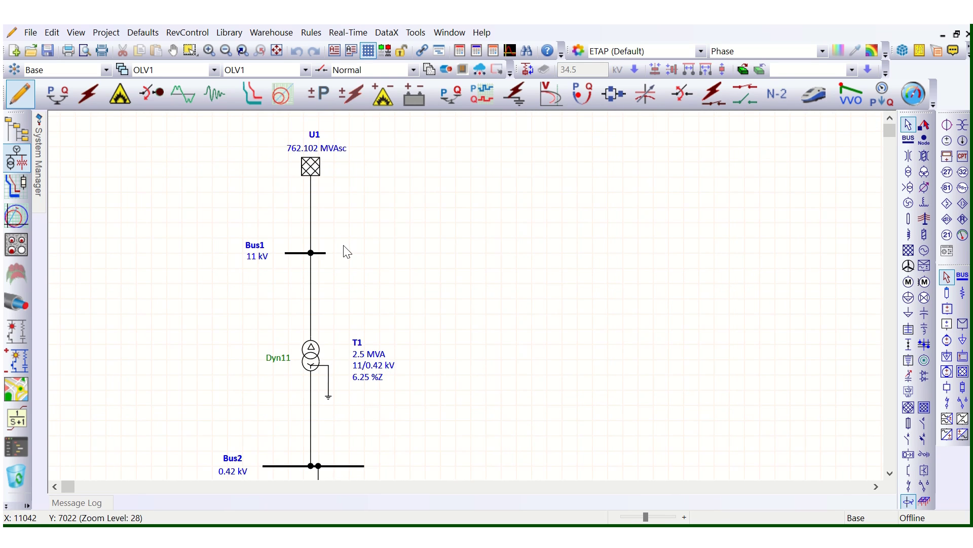
scroll(343, 251, down, 3)
scroll(348, 260, up, 2)
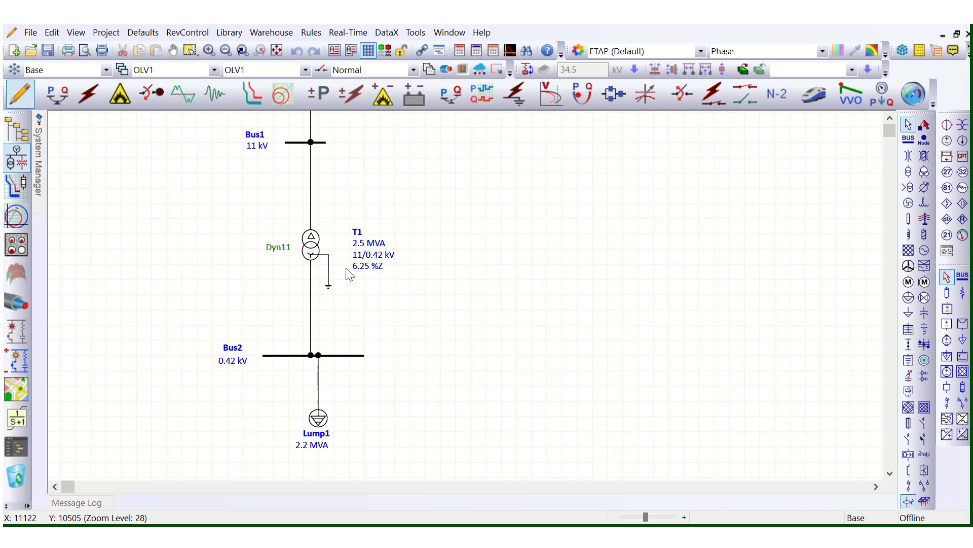
scroll(348, 271, up, 2)
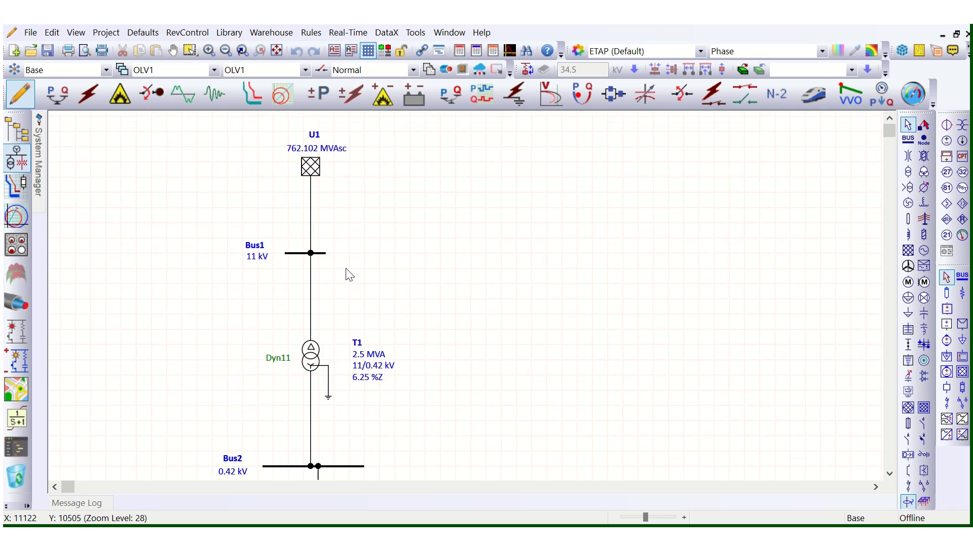
double_click(324, 175)
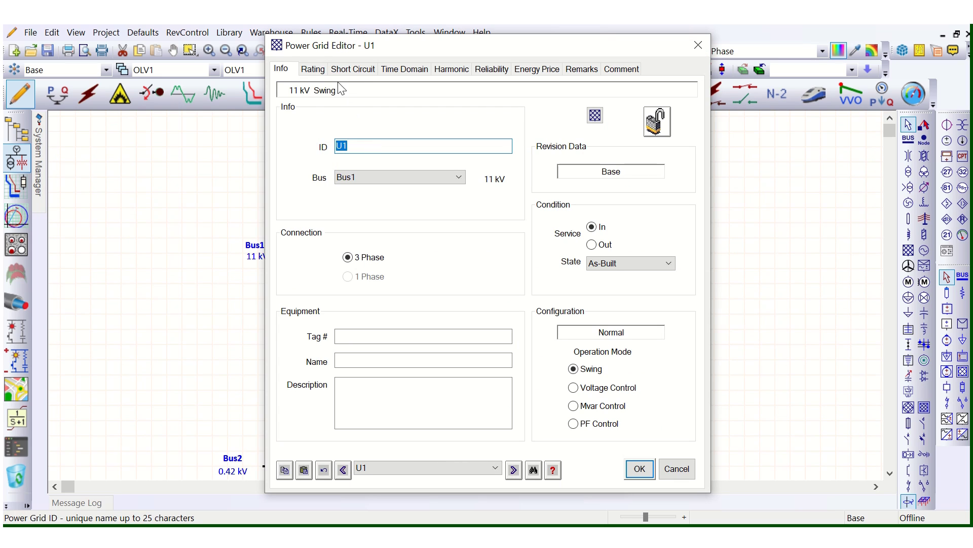
click(317, 71)
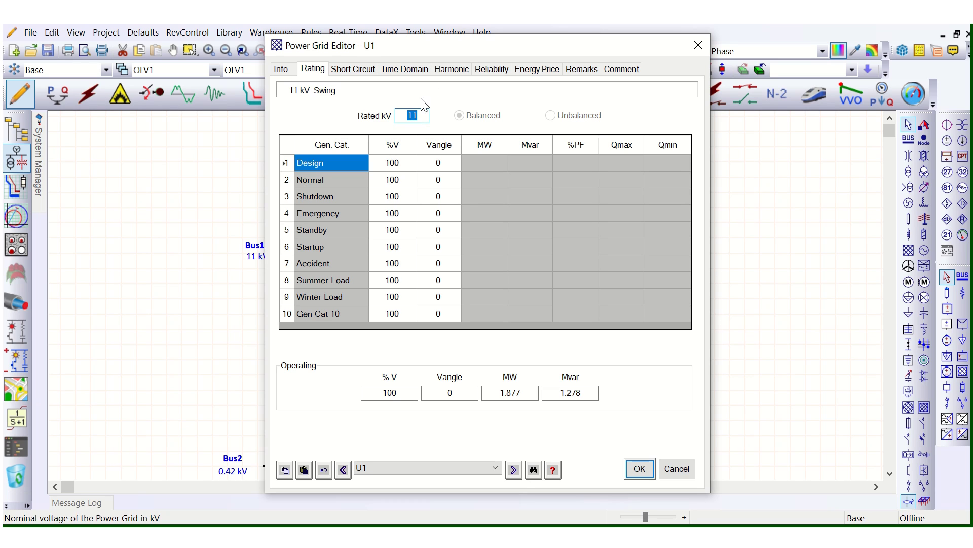
click(357, 69)
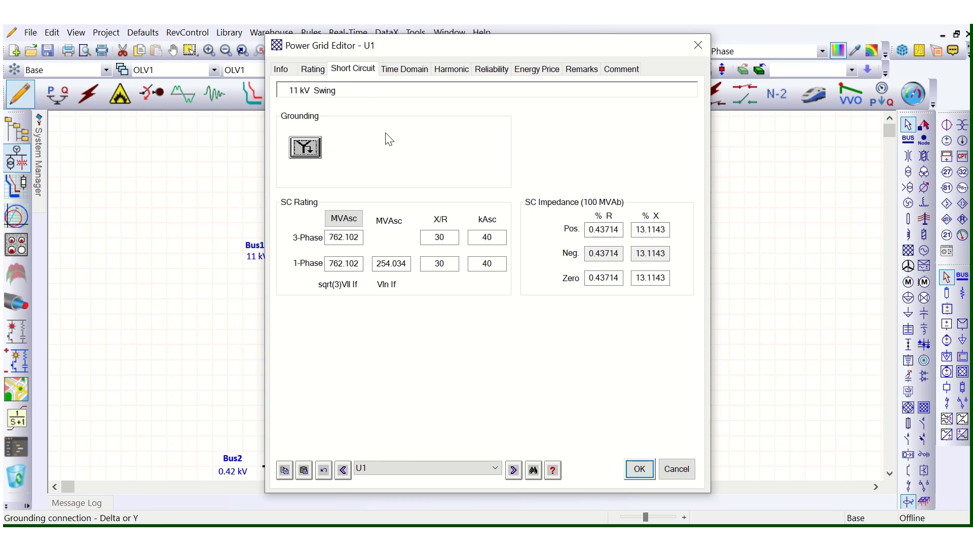
click(643, 469)
- Review transformer T1's ratings, impedance, tap settings and grounding/vector group
scroll(363, 256, down, 2)
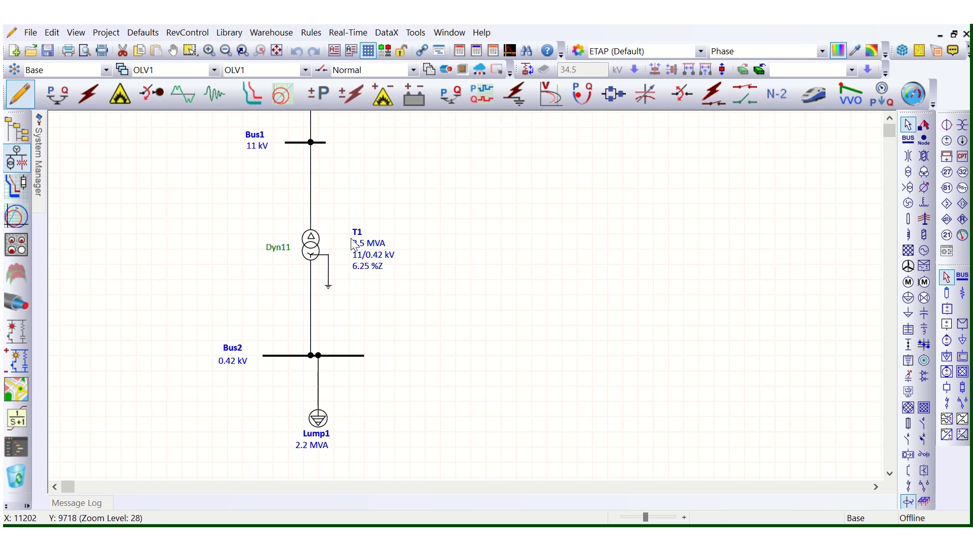
double_click(324, 249)
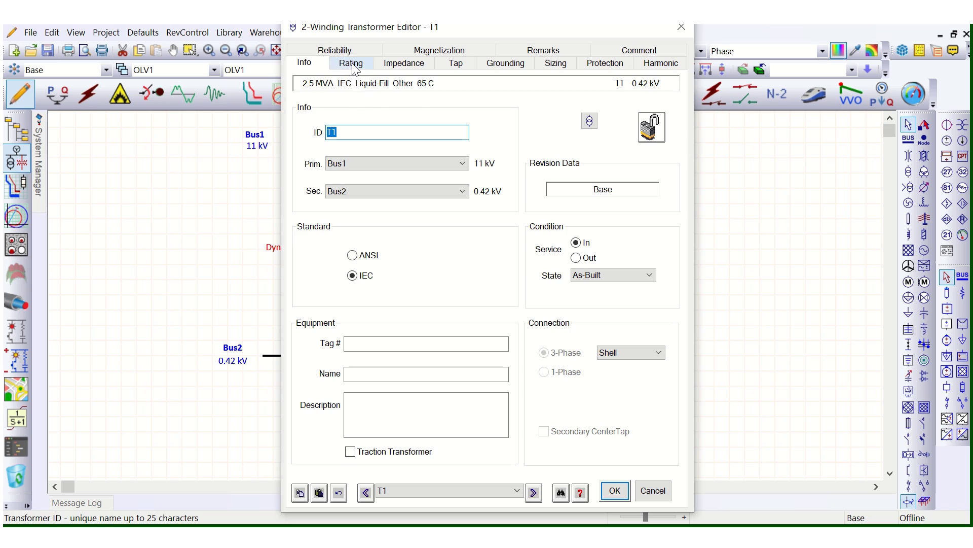
click(352, 63)
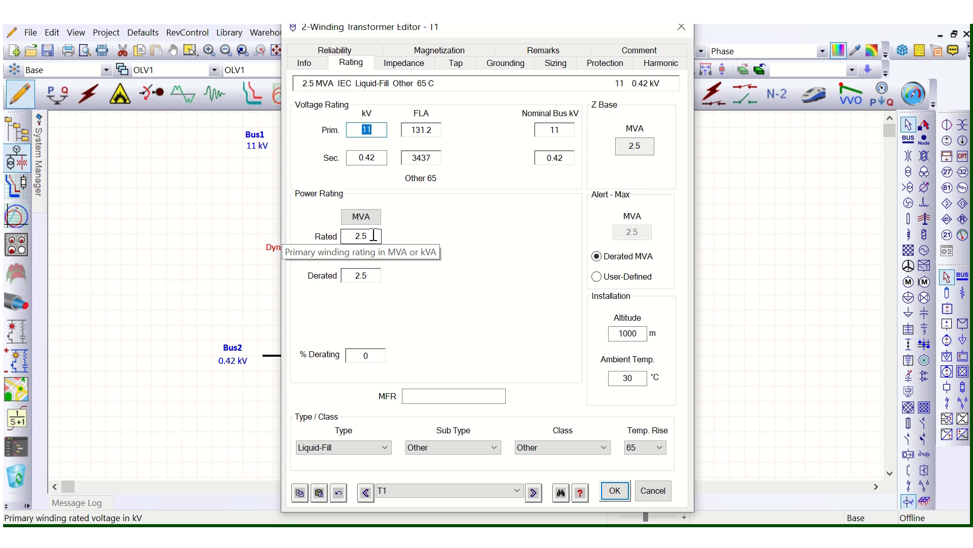
click(403, 62)
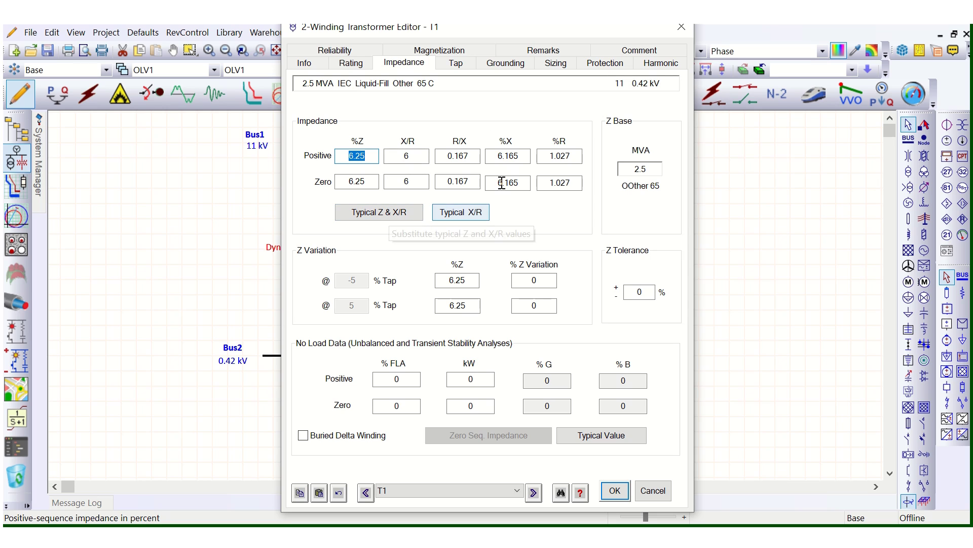
click(461, 63)
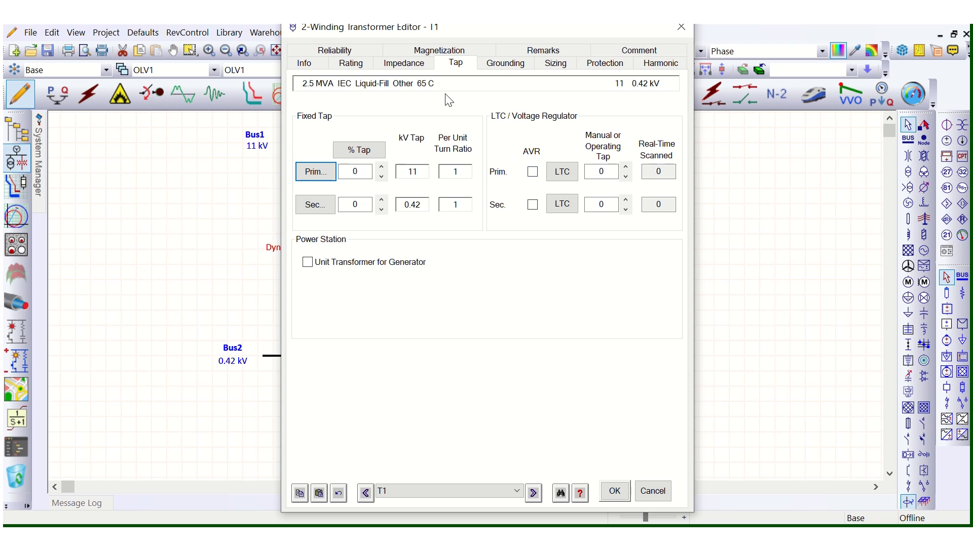
click(502, 68)
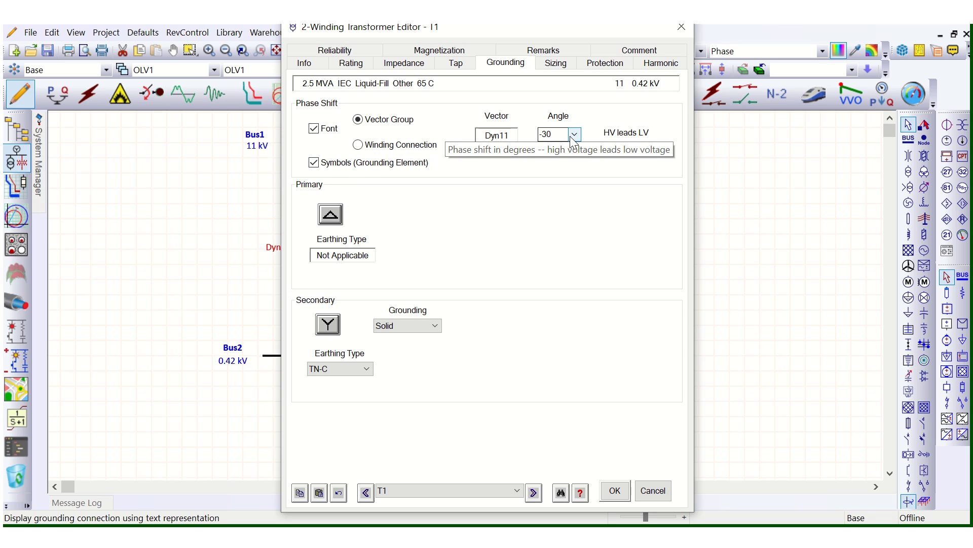
click(615, 490)
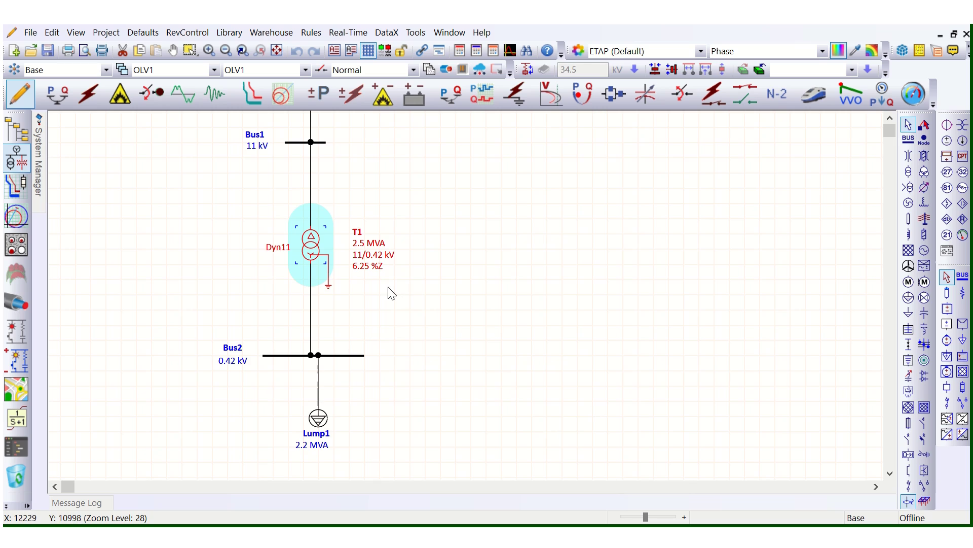
- Set Bus2's nominal voltage to 0.415 kV and bring up the Lump1 load editor
scroll(390, 293, down, 1)
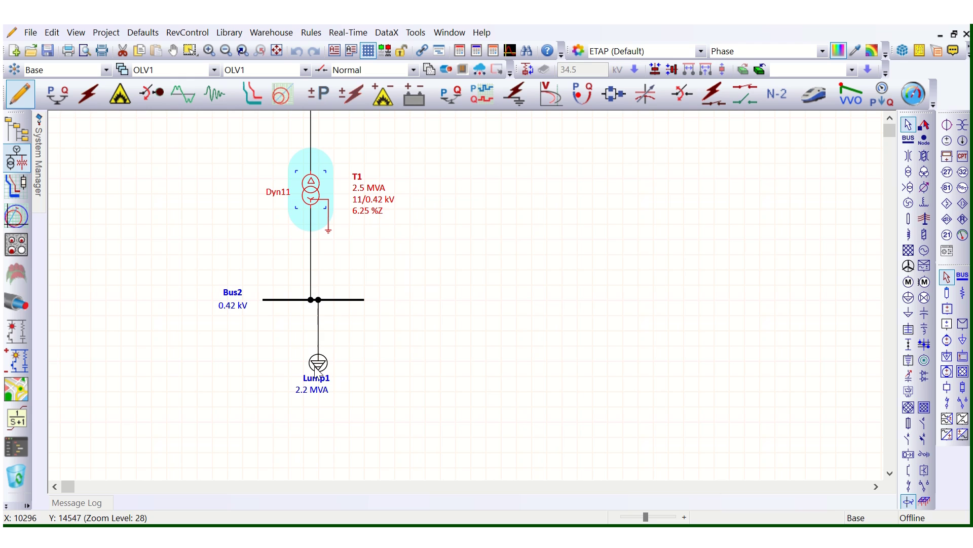
click(279, 300)
double_click(365, 287)
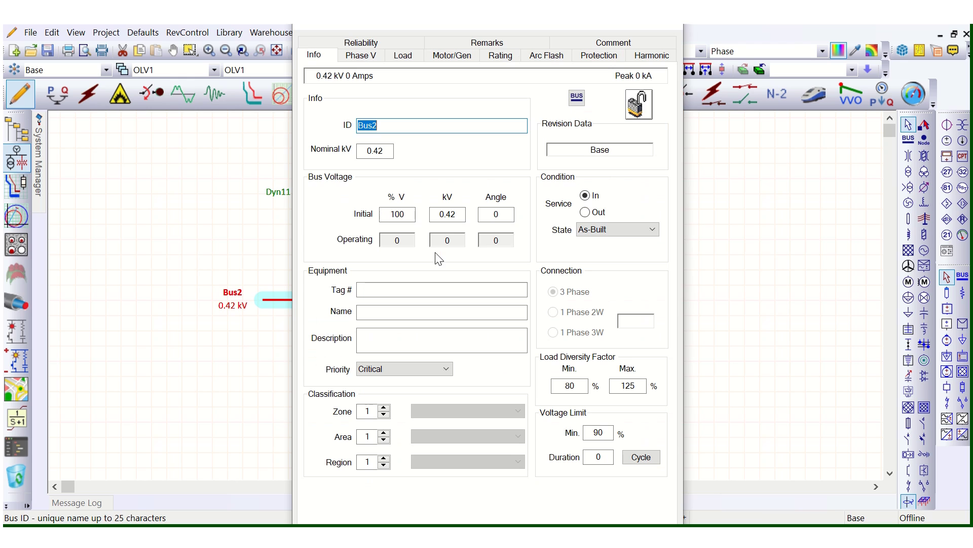
click(388, 151)
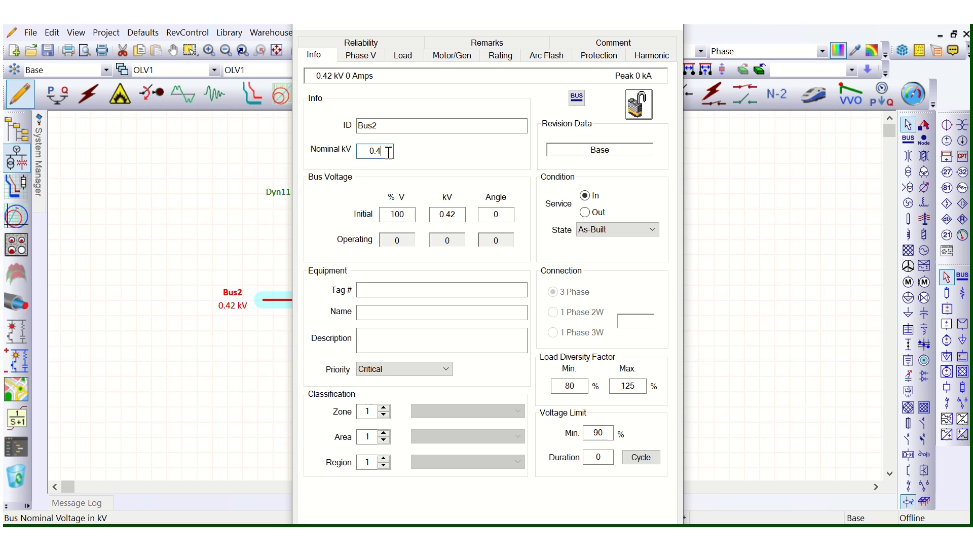
text(15)
click(617, 506)
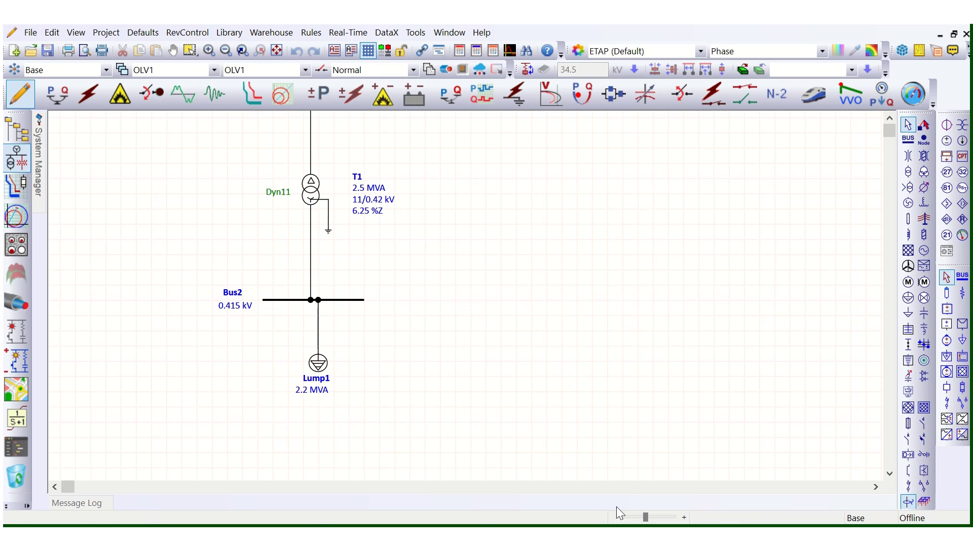
key(Return)
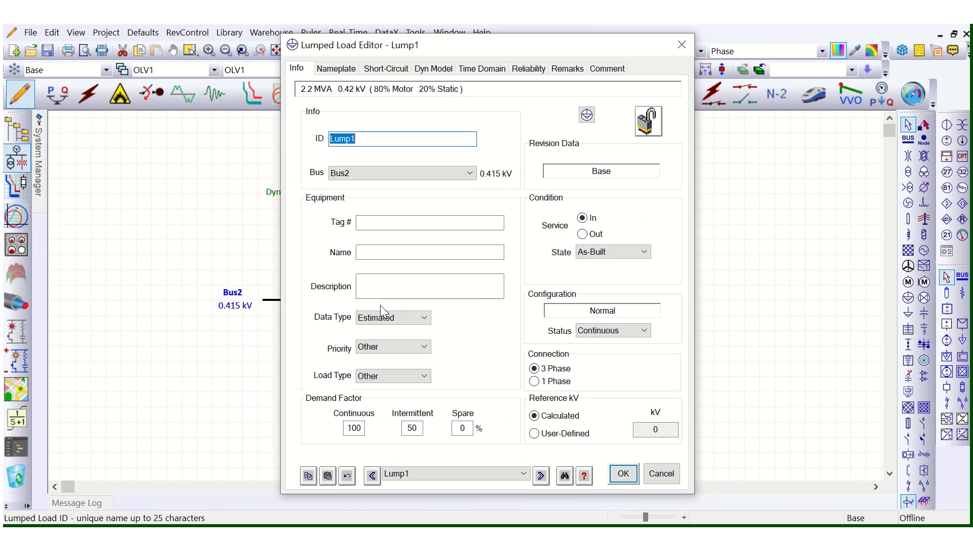
- Set Lump1's nameplate rated voltage to 0.415 kV, keeping its 85% power factor
click(349, 73)
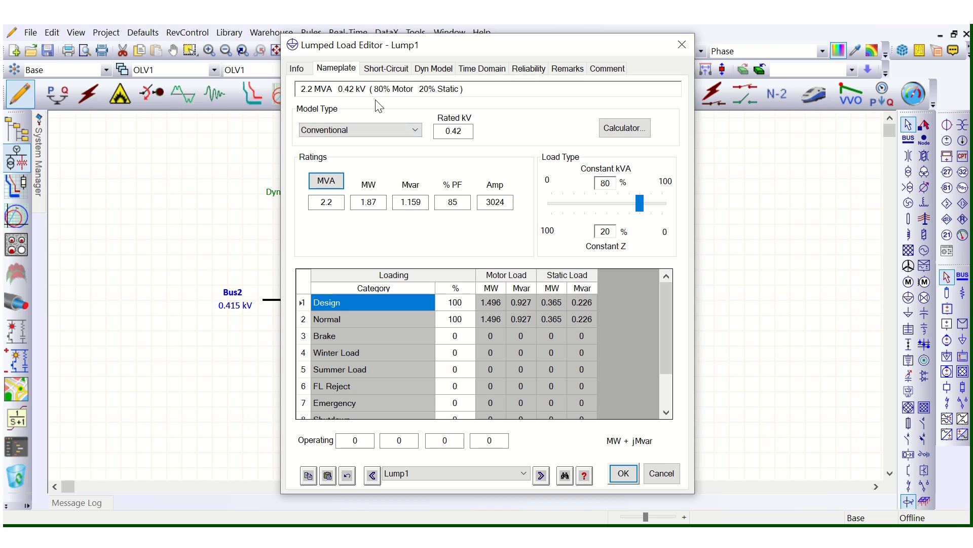
click(468, 130)
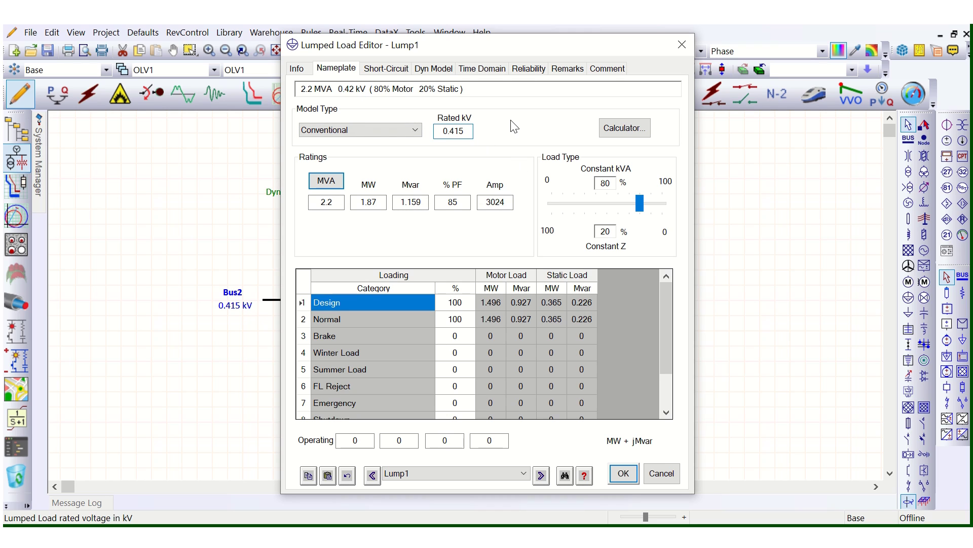
key(Tab)
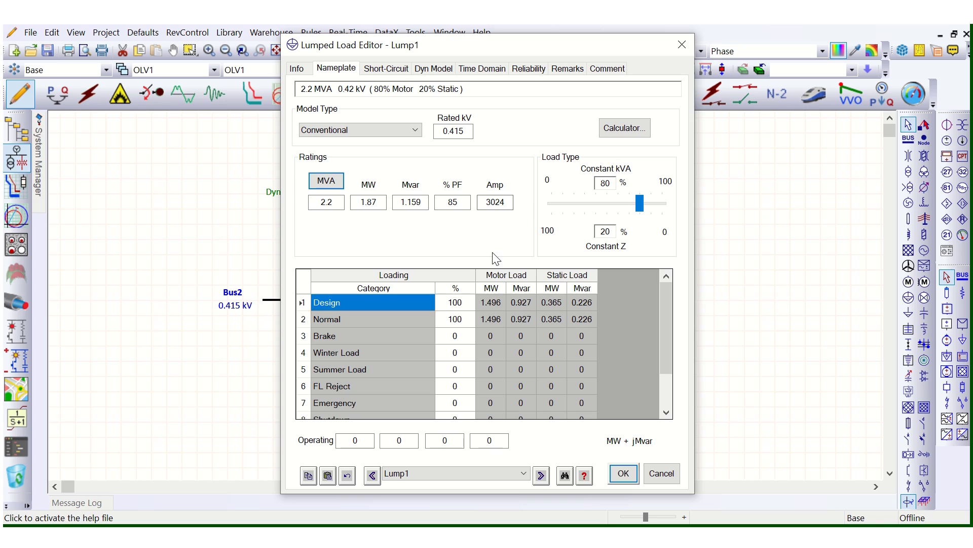
click(442, 203)
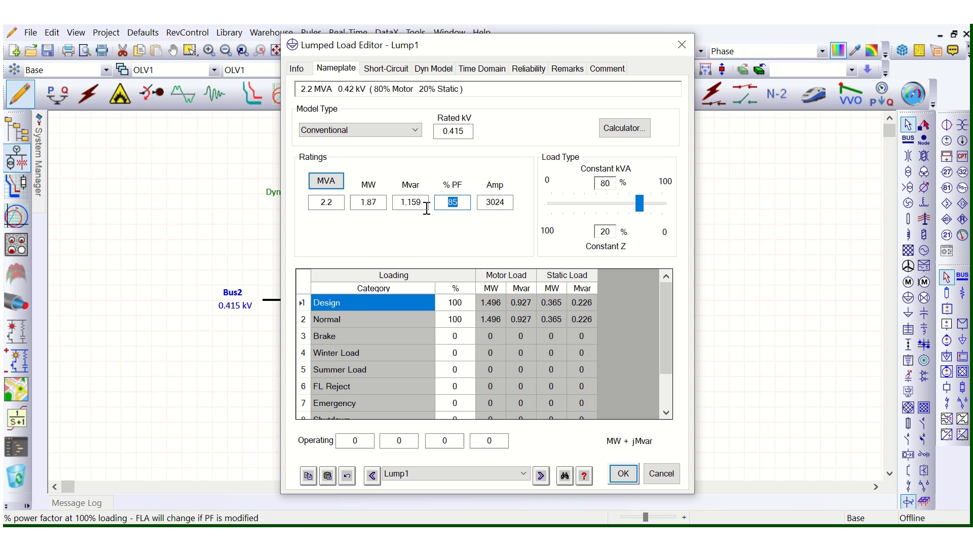
click(461, 201)
click(635, 476)
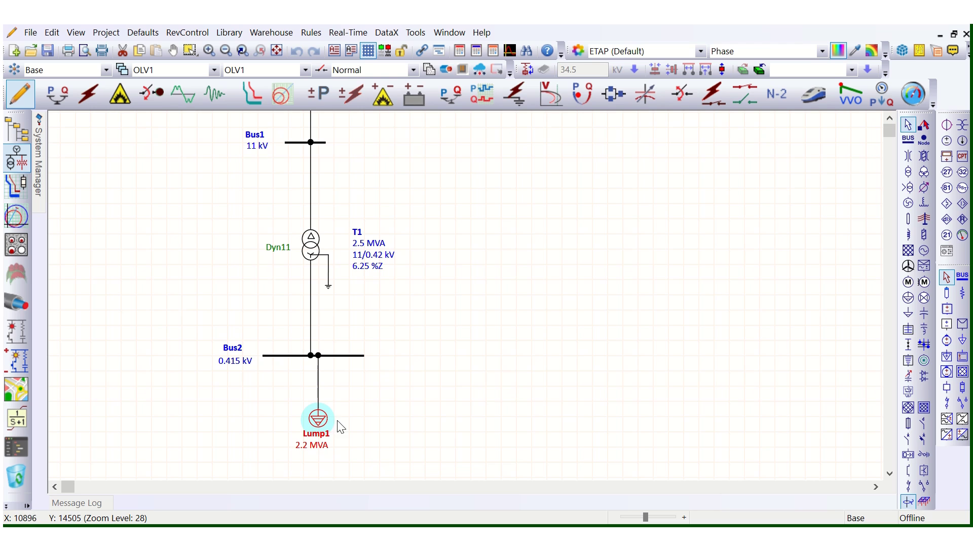
- Paste the stored network copy from the Dumpster and place it right of the original
scroll(306, 439, down, 3)
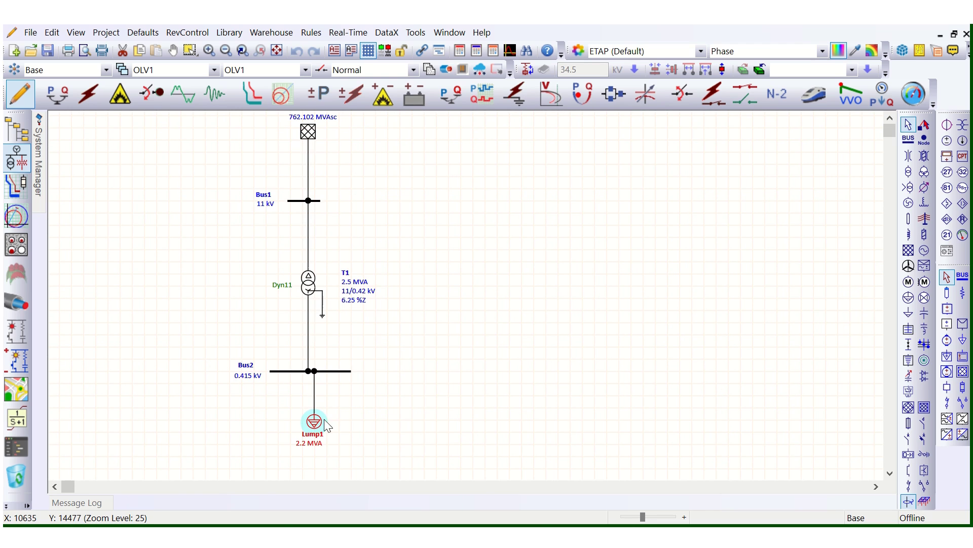
scroll(336, 423, up, 1)
scroll(349, 416, down, 1)
scroll(301, 375, down, 1)
drag(223, 131, 385, 431)
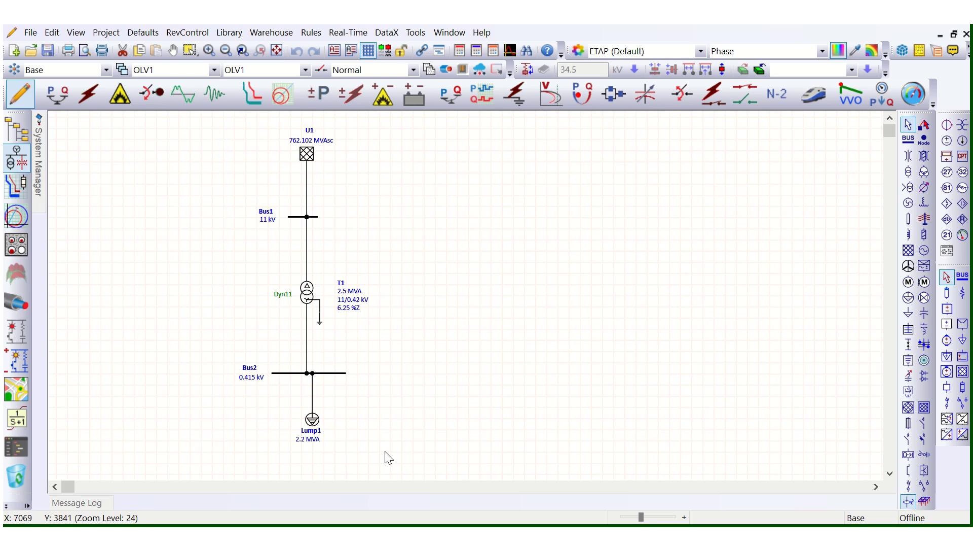
click(400, 391)
right_click(462, 193)
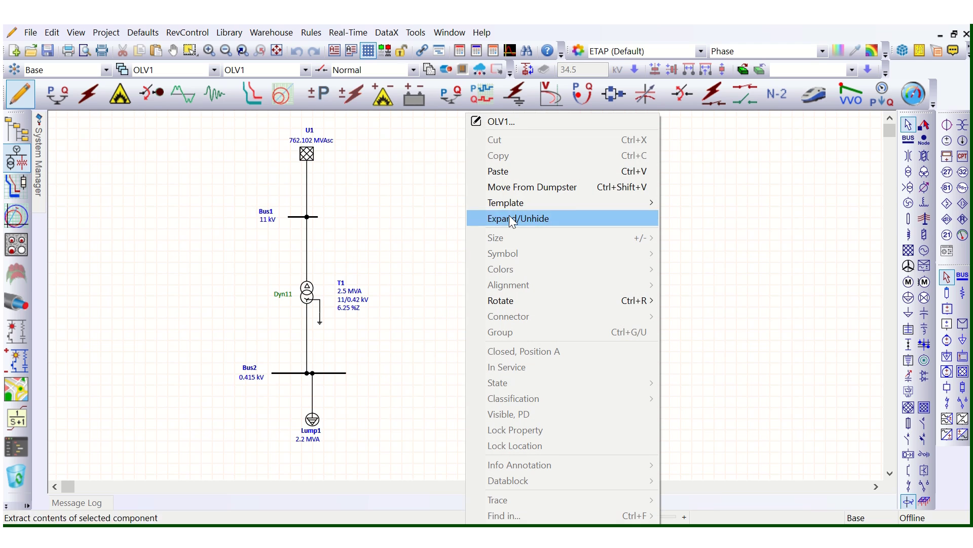
click(510, 186)
drag(463, 198, 562, 289)
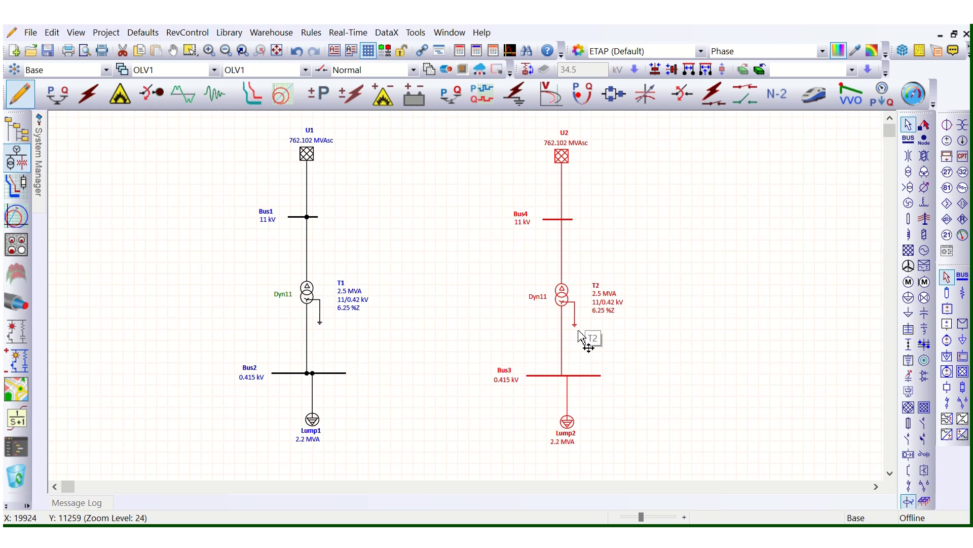
- Ungroup the pasted network's elements from transformer T2's context menu
scroll(577, 317, up, 1)
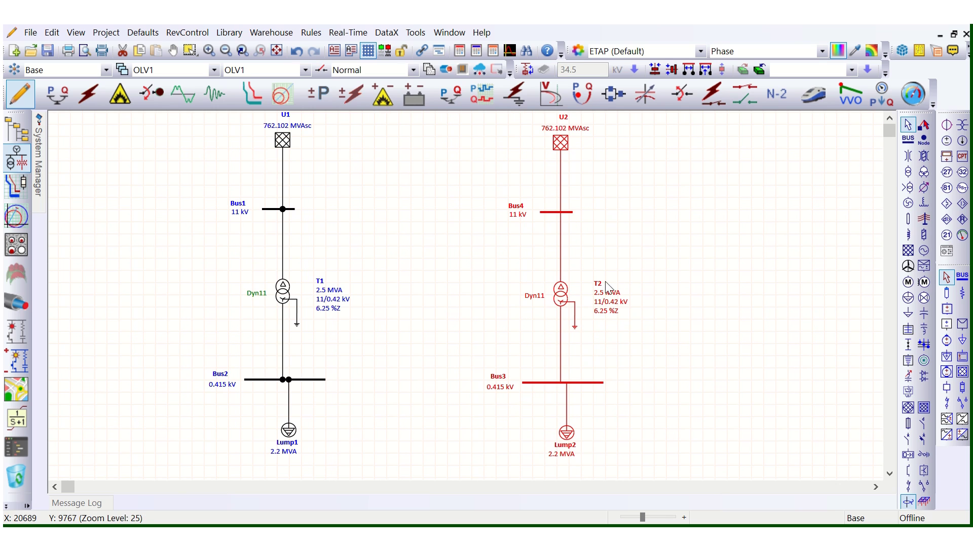
right_click(566, 303)
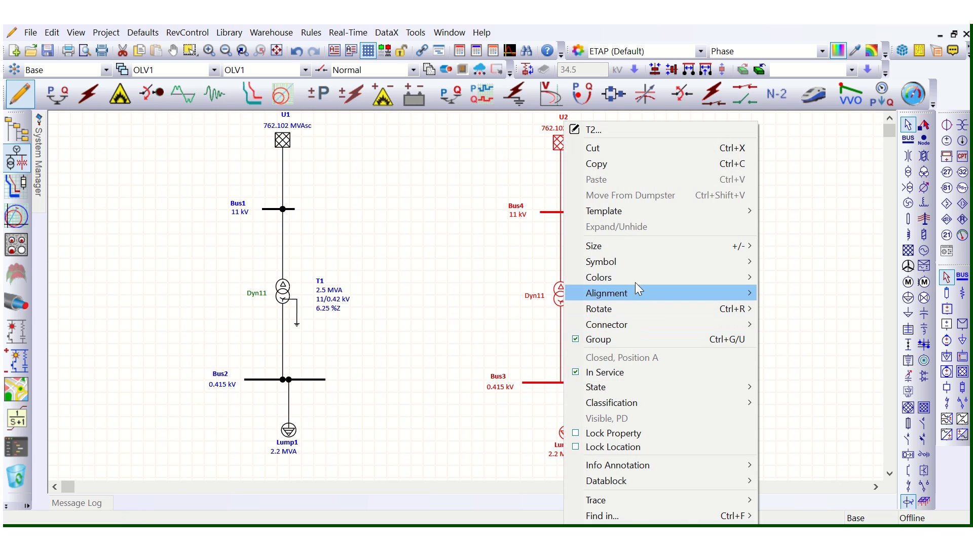
click(595, 340)
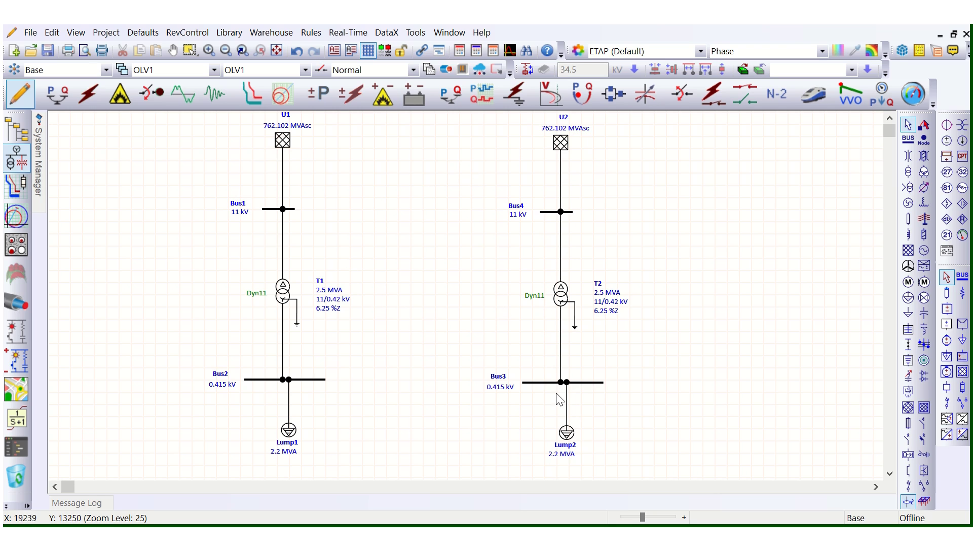
- Set Lump2's nameplate %PF to 99 so it draws 2.178 MW and 0.31 Mvar
double_click(569, 434)
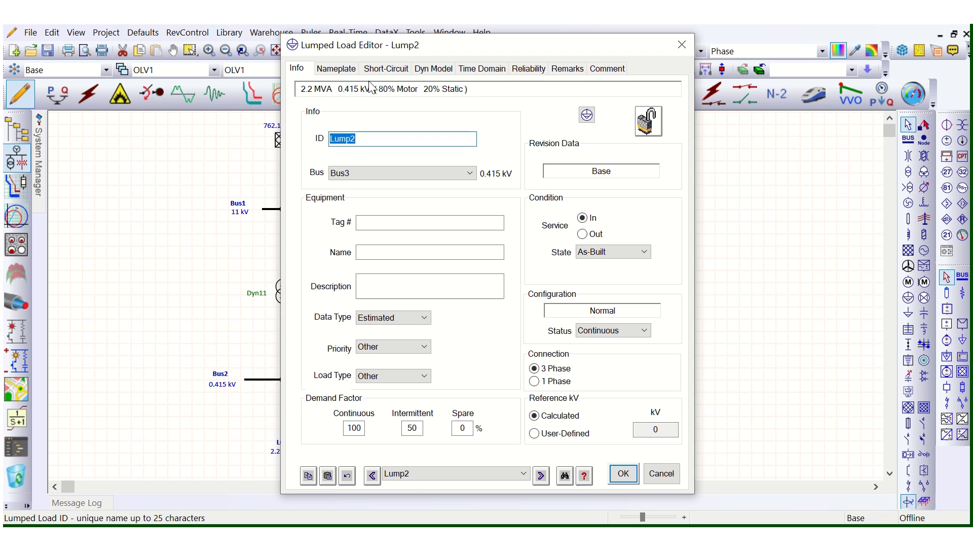
click(336, 68)
click(459, 202)
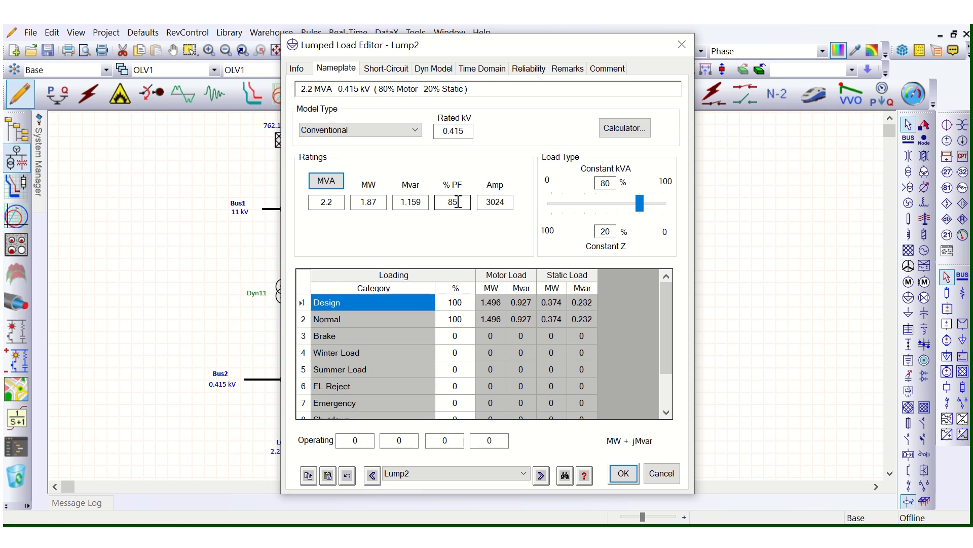
double_click(459, 202)
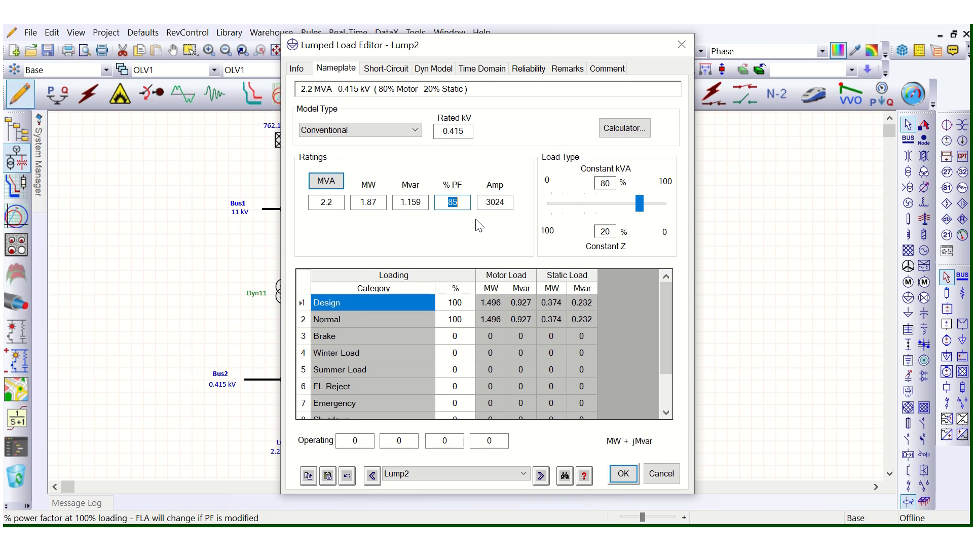
text(99)
key(Tab)
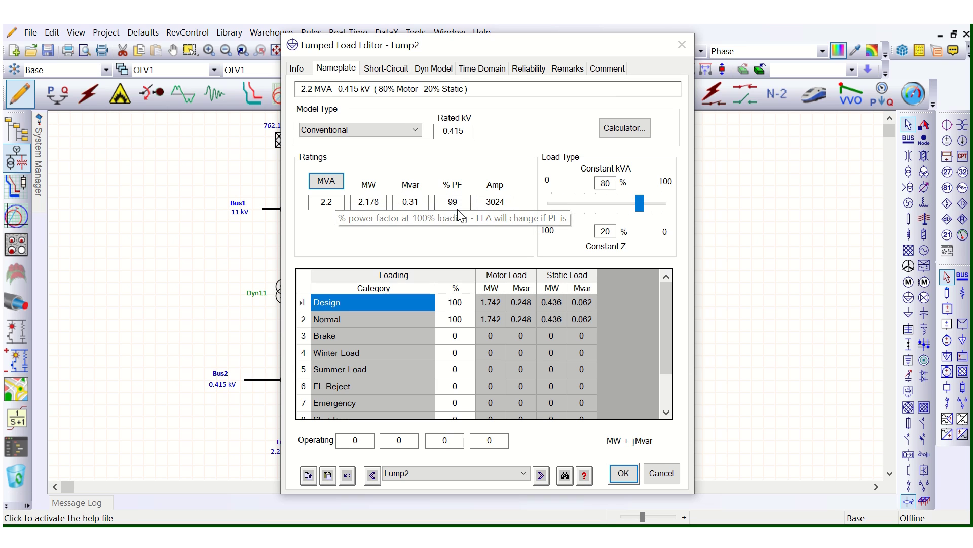
click(623, 474)
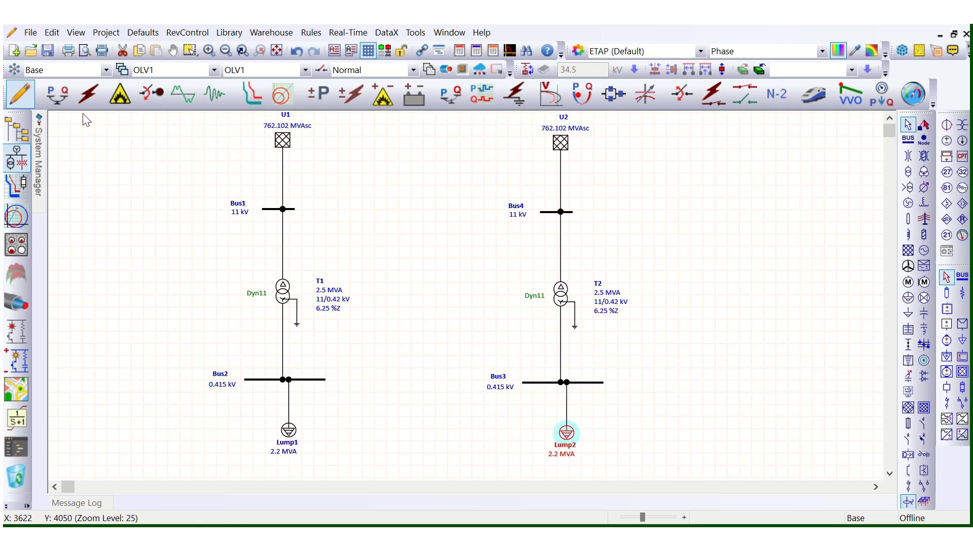
- Run the PQ load flow and zoom in to read Bus2 at 97.34% and Bus3 at 99.35%
click(59, 94)
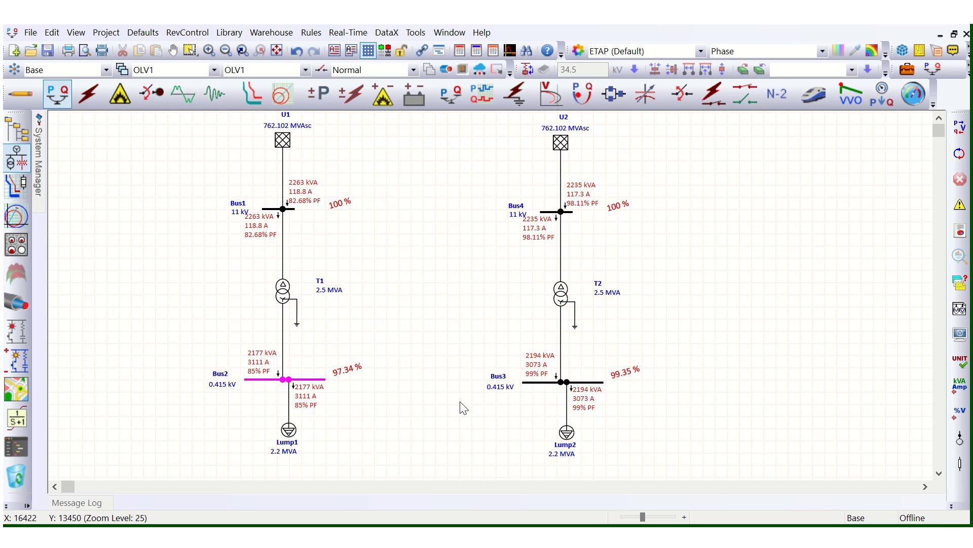
scroll(322, 428, up, 2)
scroll(355, 393, down, 1)
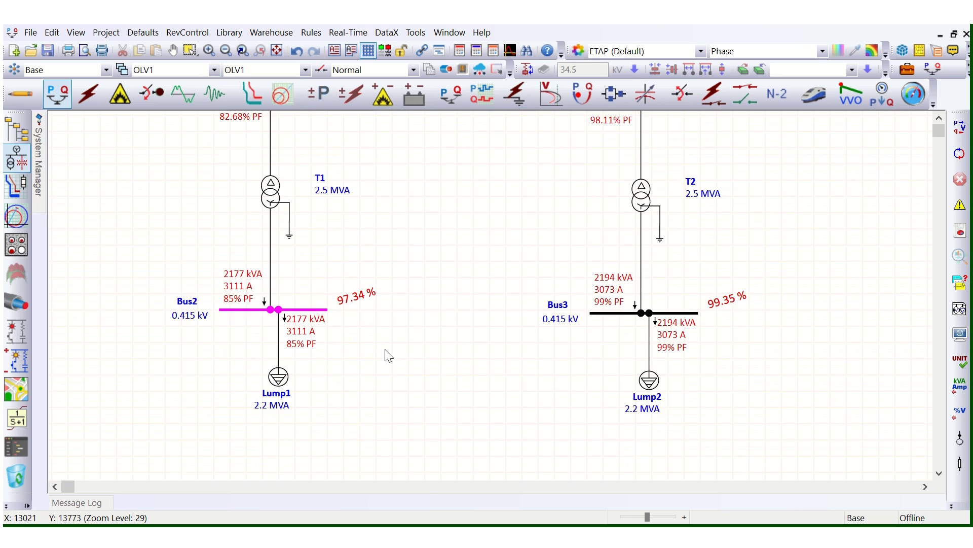
scroll(324, 372, up, 1)
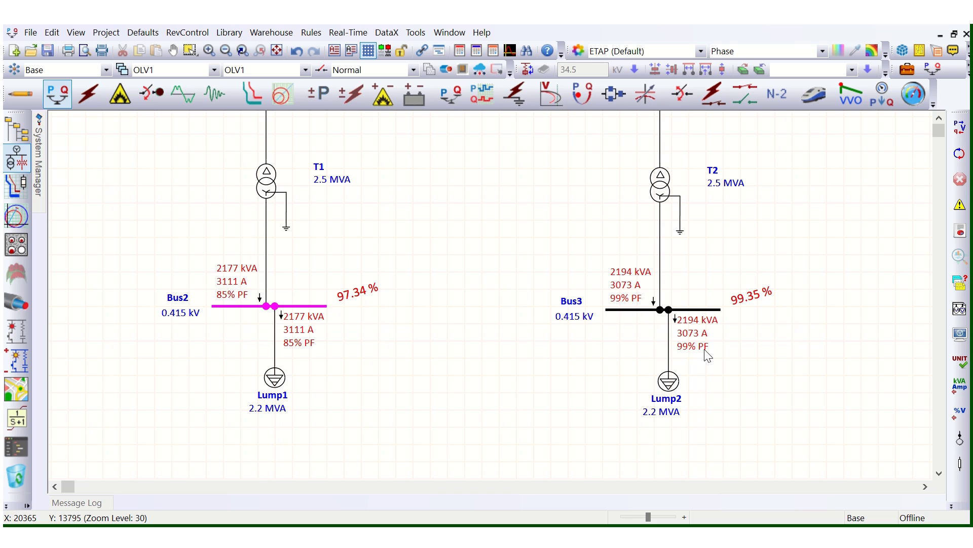
- Set the load flow Power Flows display to kW + jkvar and zoom out to both networks
click(959, 333)
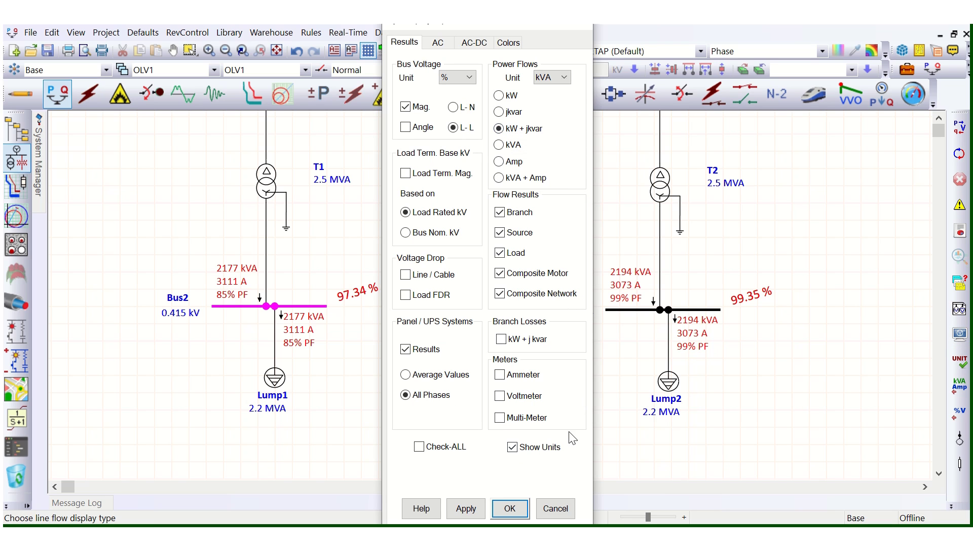
click(510, 507)
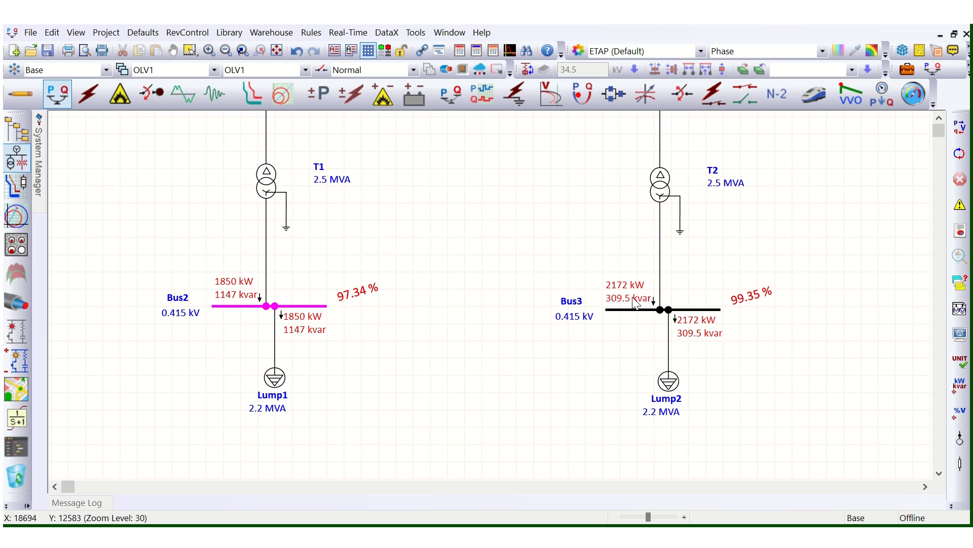
scroll(633, 301, up, 2)
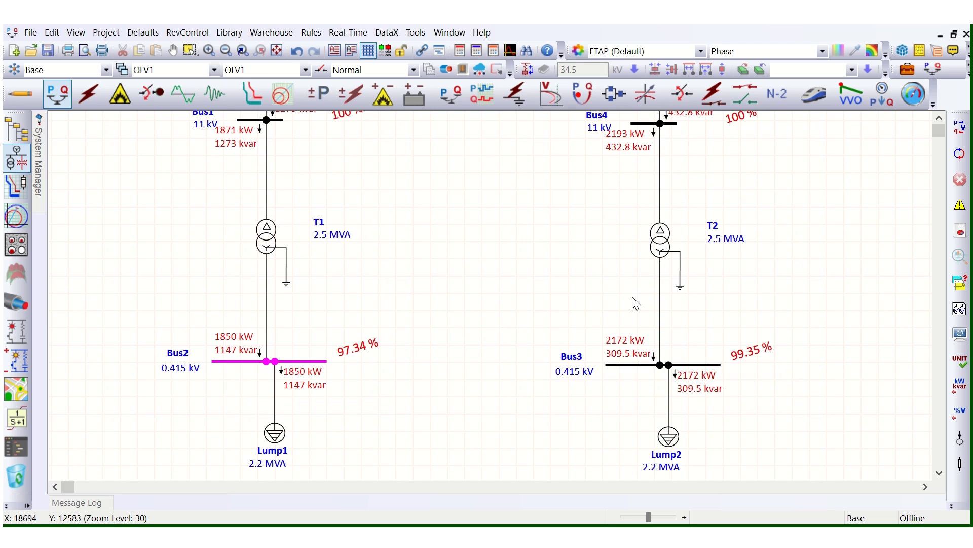
scroll(603, 309, down, 2)
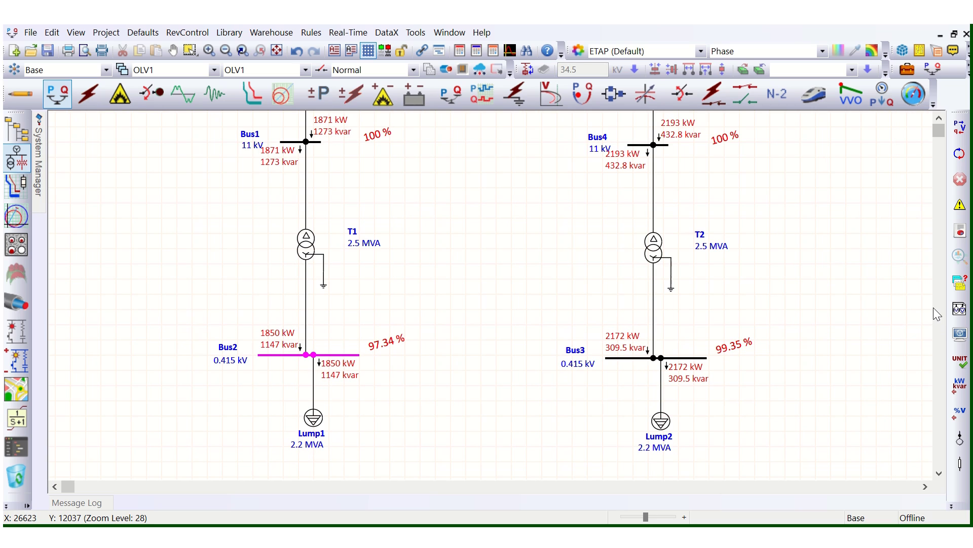
- Enable Branch Losses kW + jkvar to show T1 (21.1 kW, 126.3 kvar) and T2 (20.5 kW, 123.2 kvar) losses
click(960, 333)
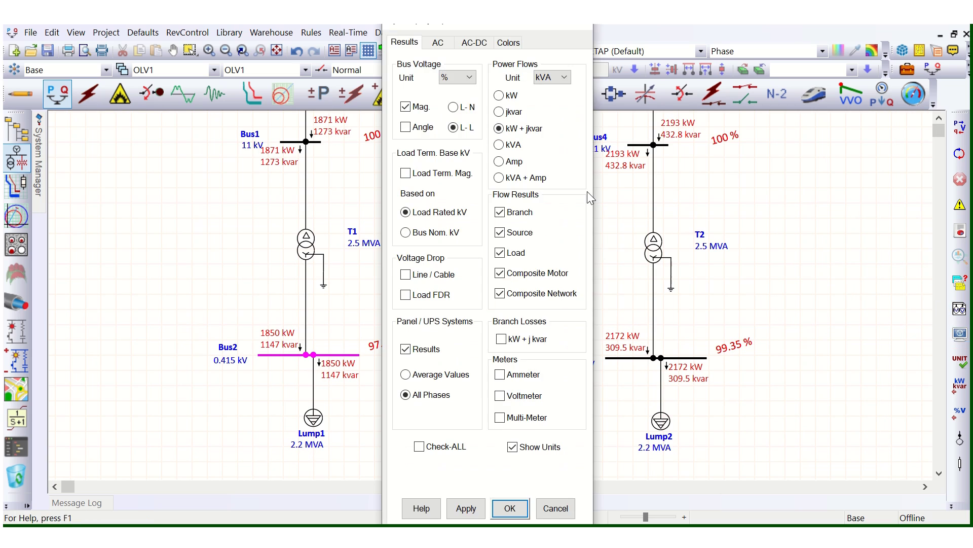
click(504, 338)
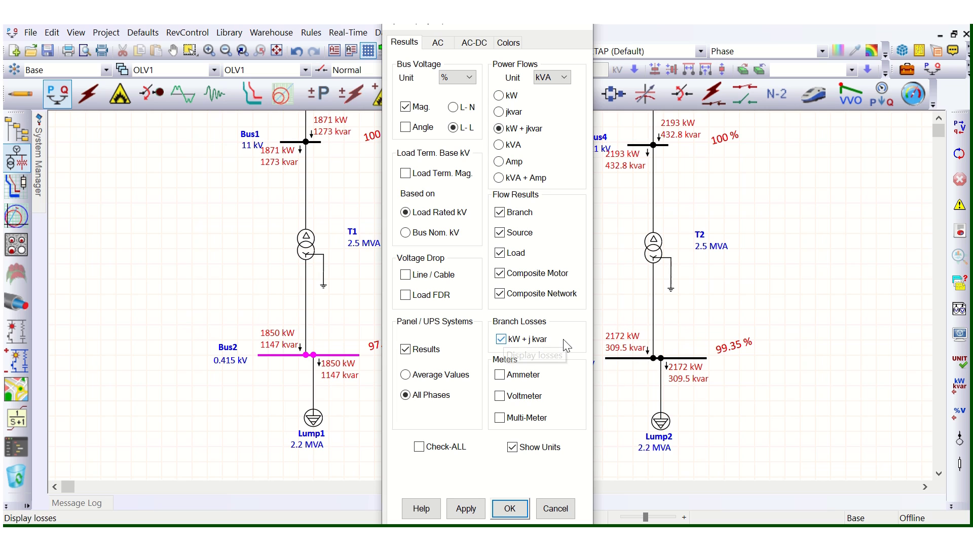
click(509, 507)
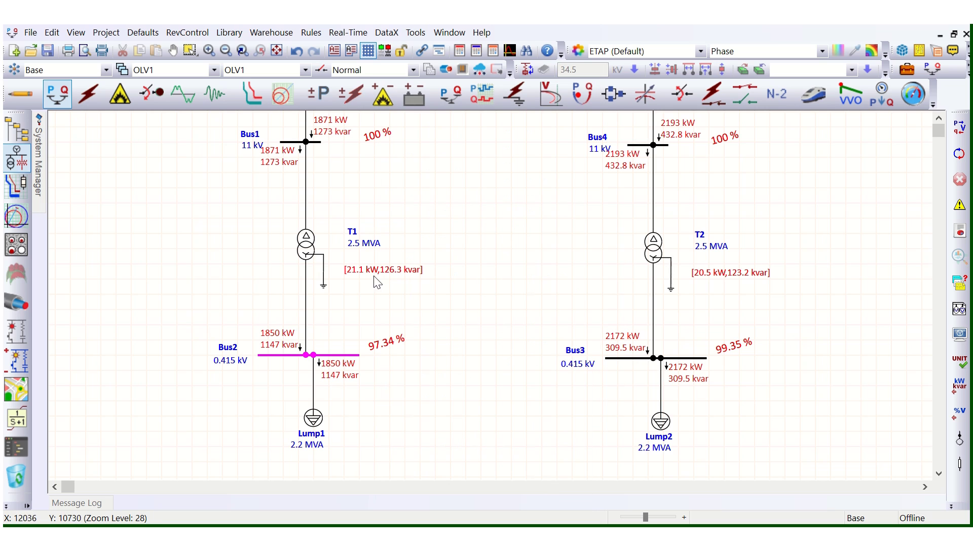
scroll(364, 280, up, 3)
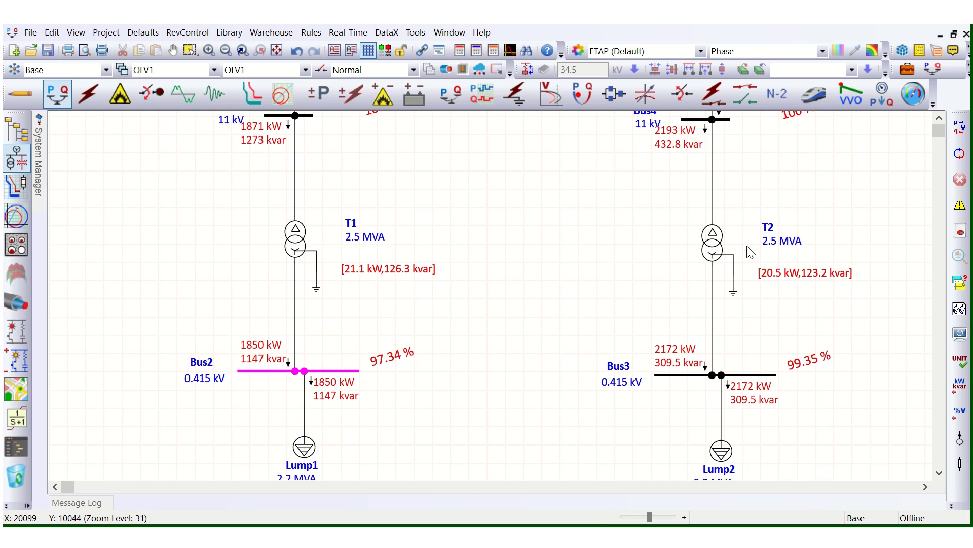
scroll(674, 236, down, 2)
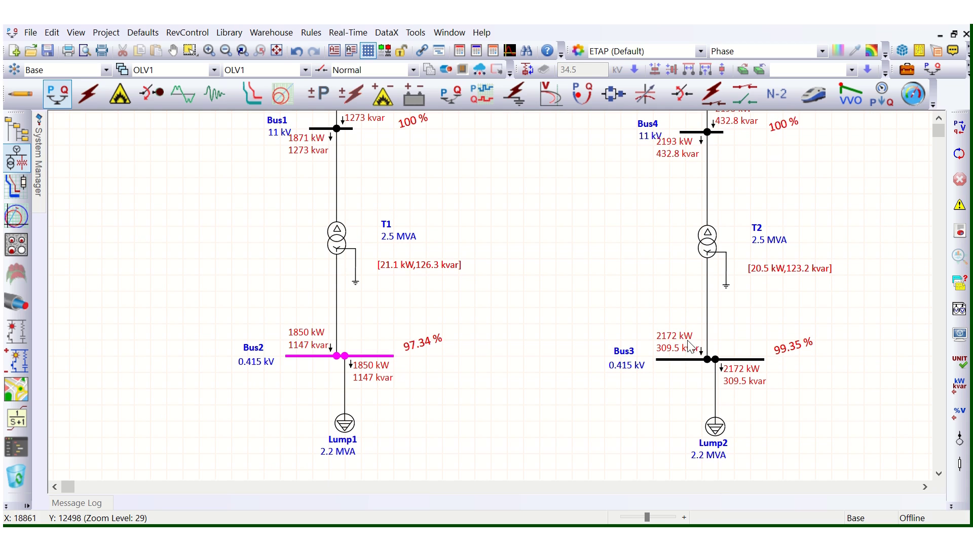
scroll(685, 339, down, 2)
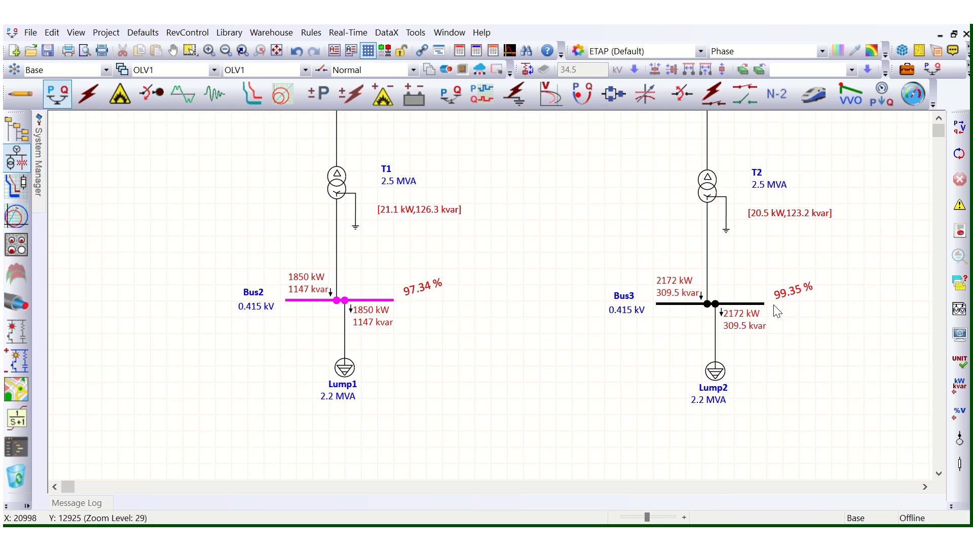
scroll(776, 310, up, 2)
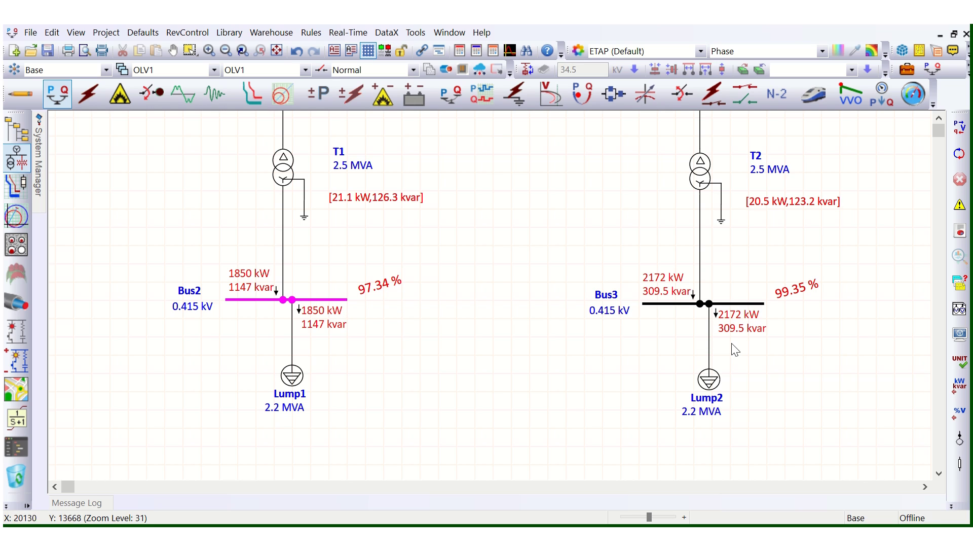
scroll(468, 460, up, 1)
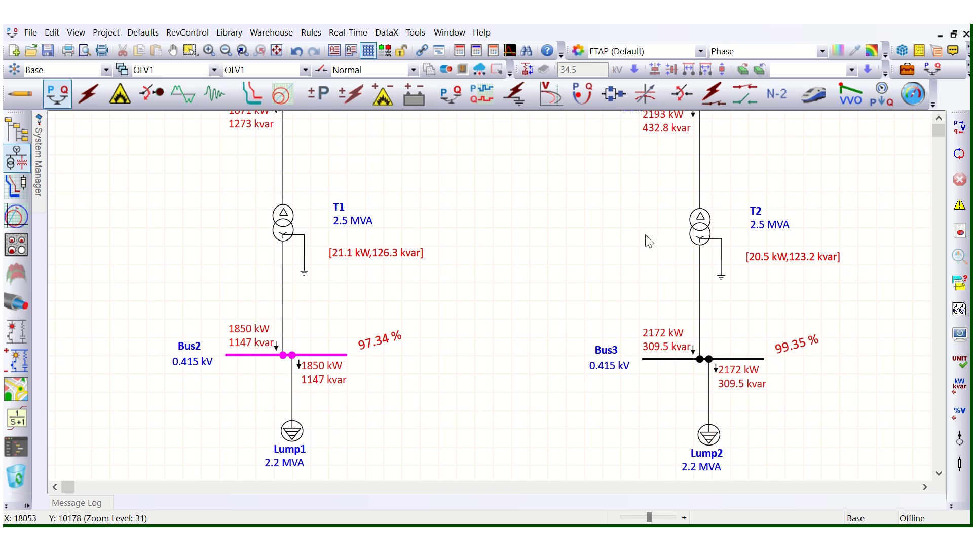
scroll(400, 353, down, 1)
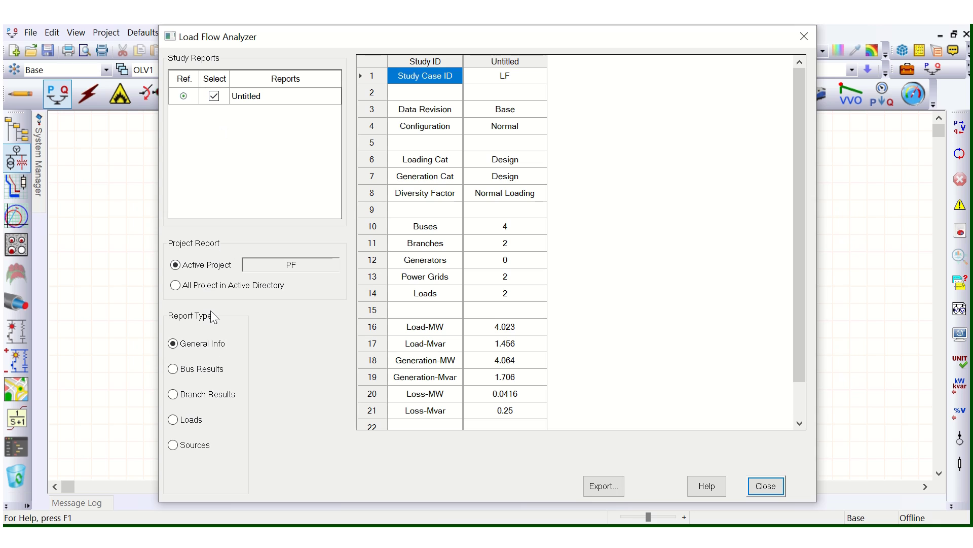
- Filter Branch Results to transformers' % Loading only (T1 90.5, T2 89.4), then close the analyzer
click(207, 393)
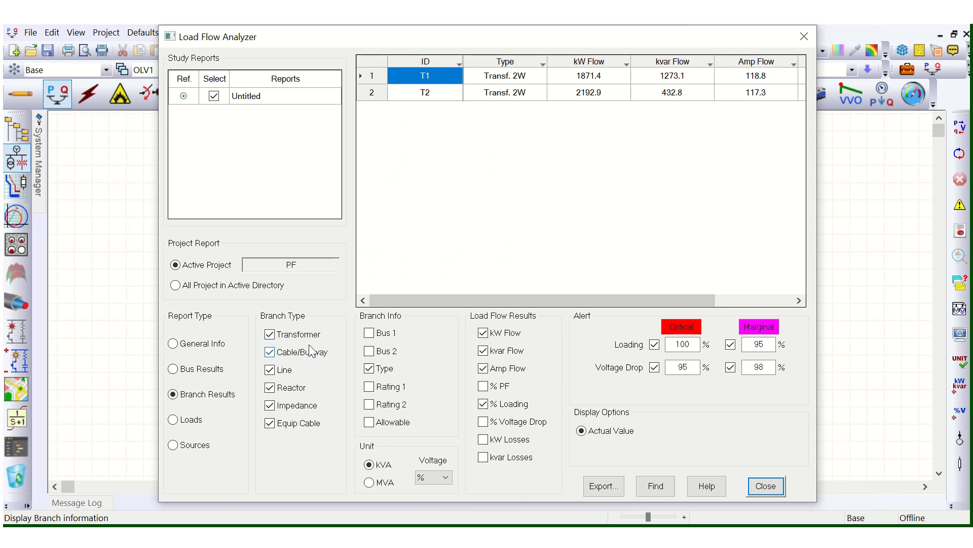
click(274, 352)
click(274, 369)
click(274, 387)
click(270, 405)
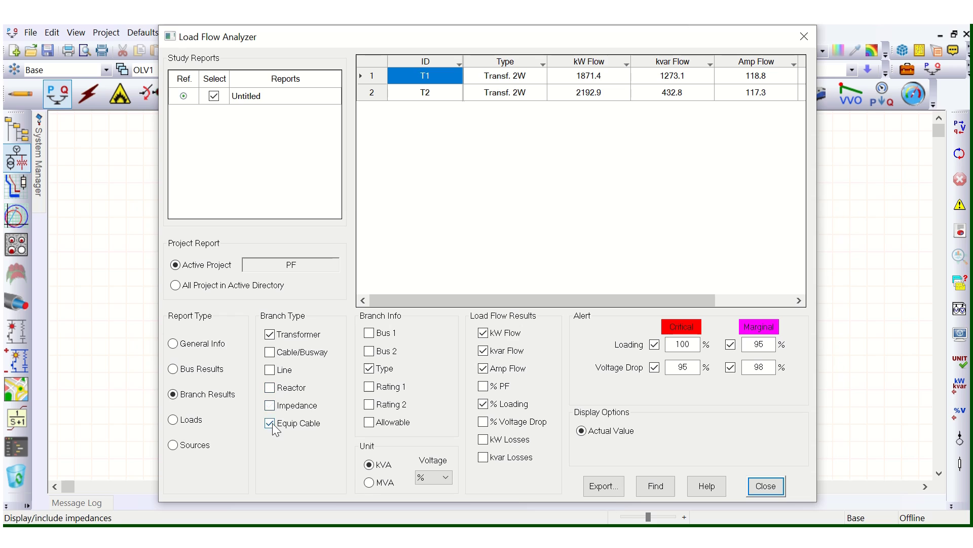
click(271, 423)
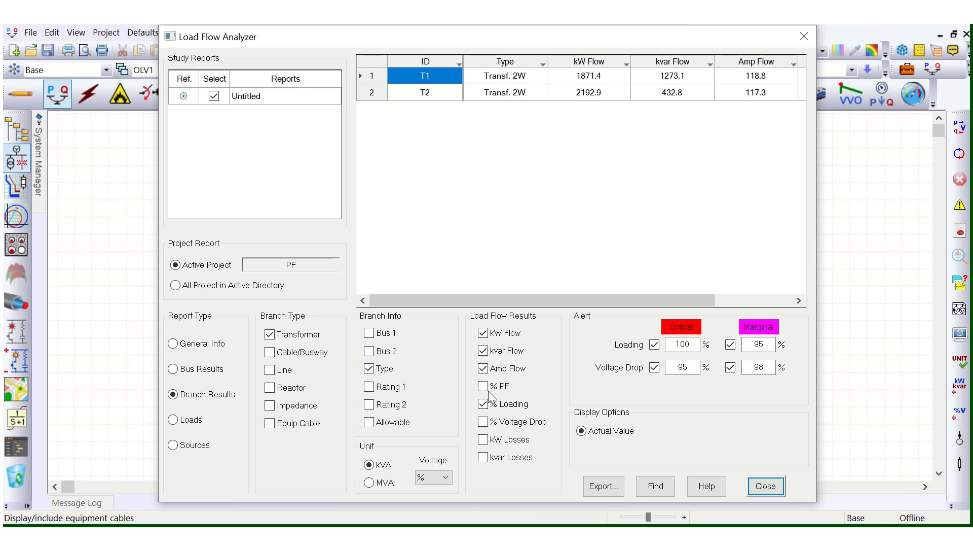
click(484, 368)
click(484, 351)
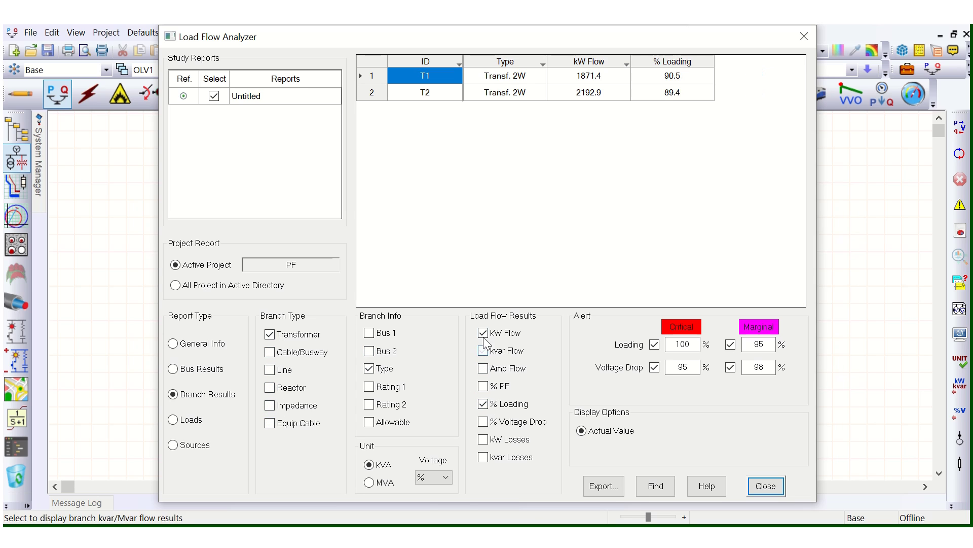
click(483, 333)
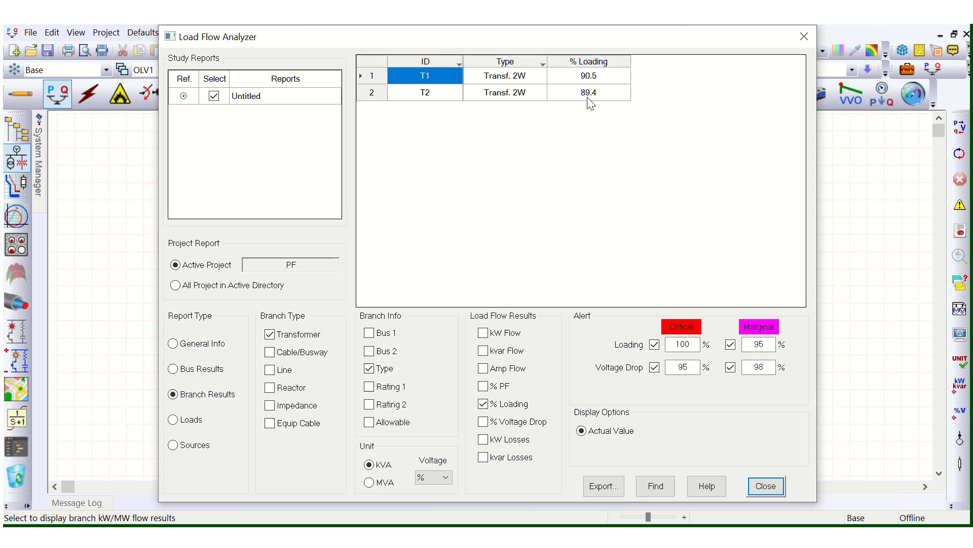
click(766, 486)
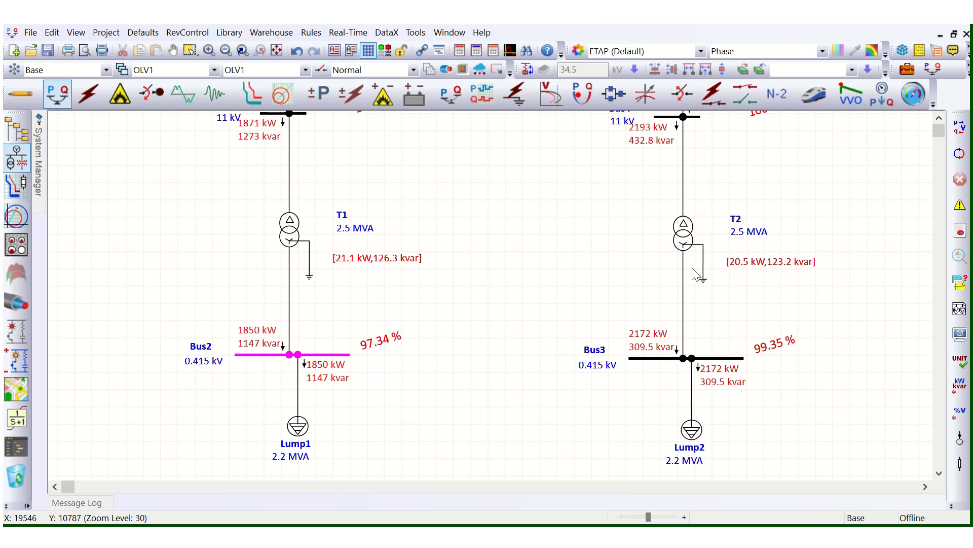
scroll(440, 277, up, 2)
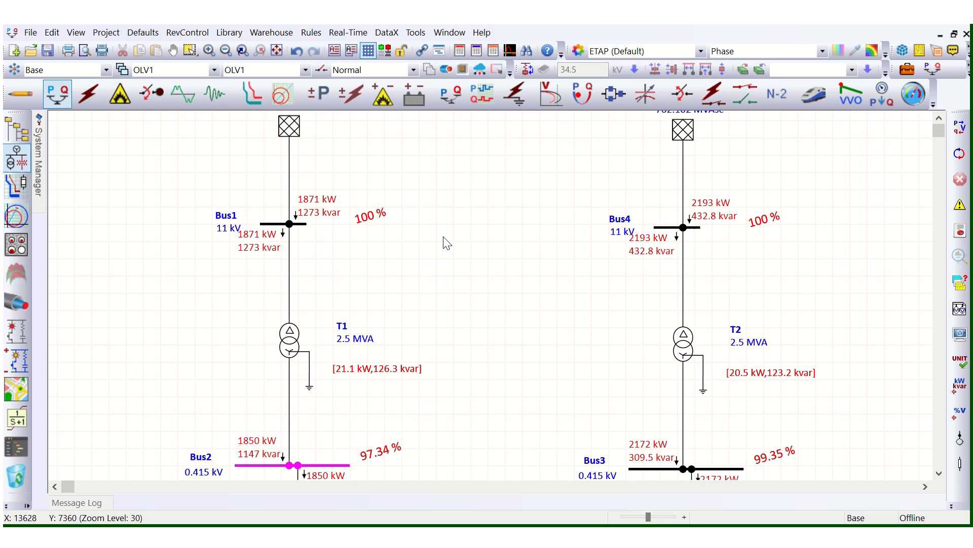
scroll(451, 250, down, 1)
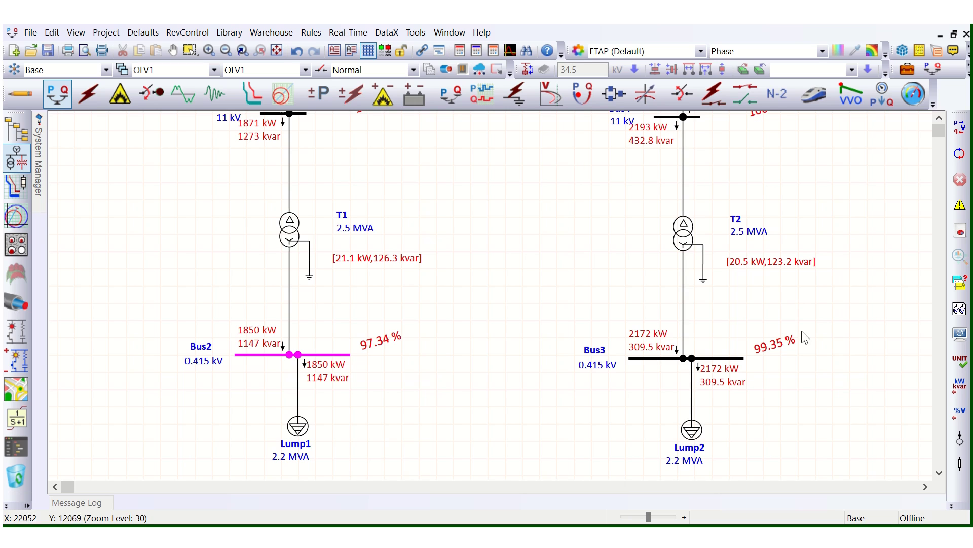
- Switch Power Flows display back to kVA + Amp and scroll through the diagram's results
click(960, 333)
click(500, 177)
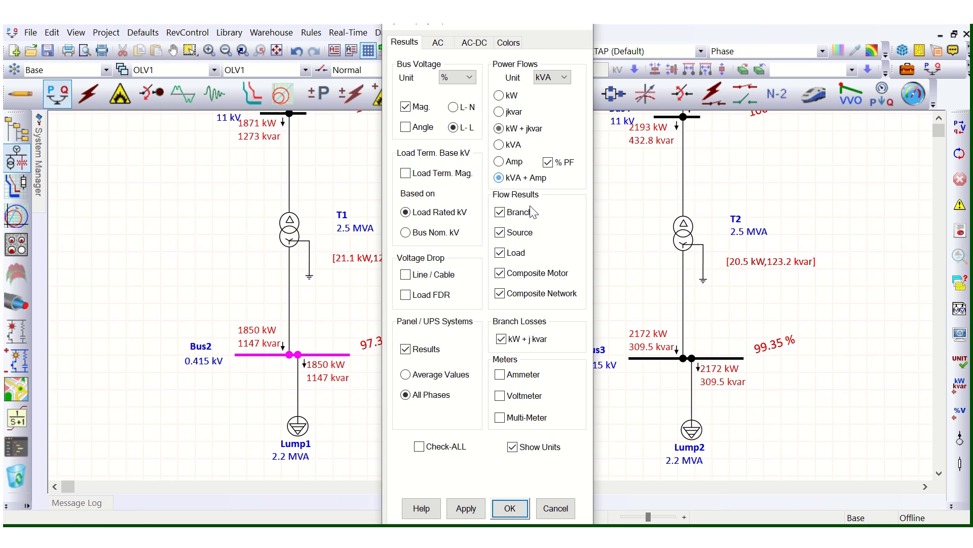
click(510, 508)
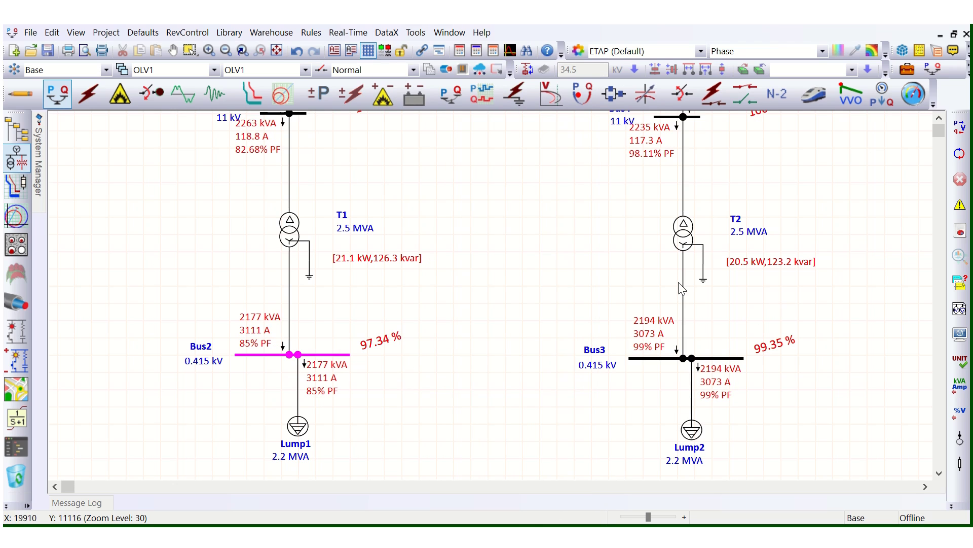
scroll(518, 304, up, 2)
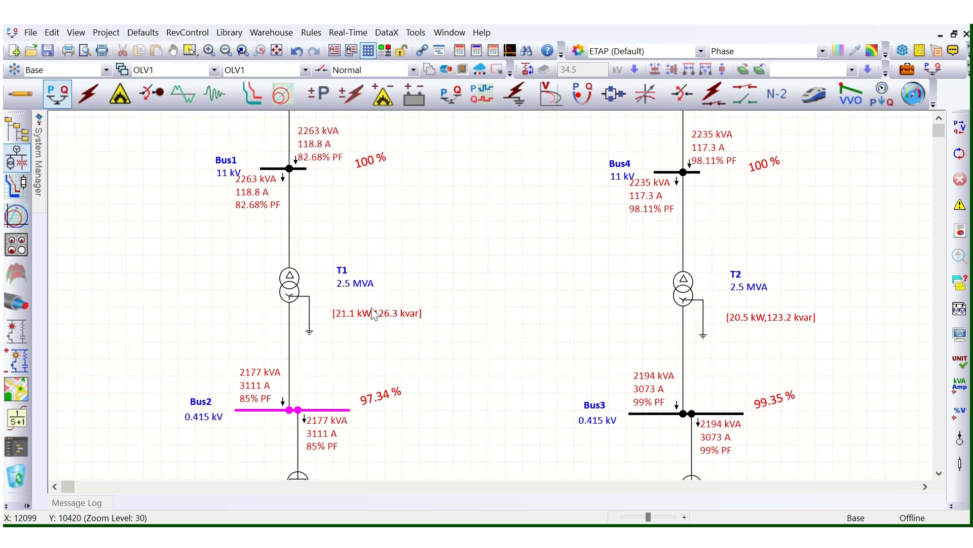
scroll(414, 331, down, 2)
scroll(414, 331, down, 1)
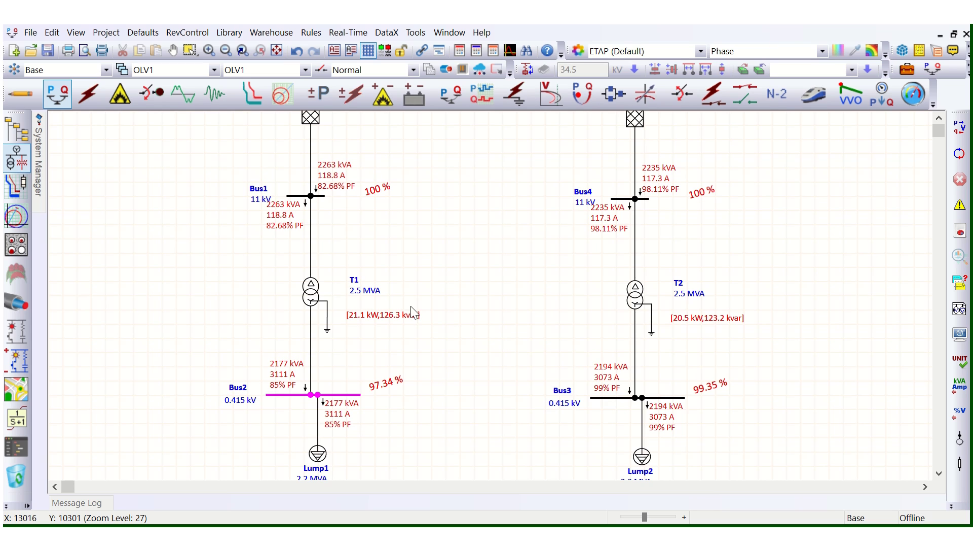
scroll(389, 228, down, 1)
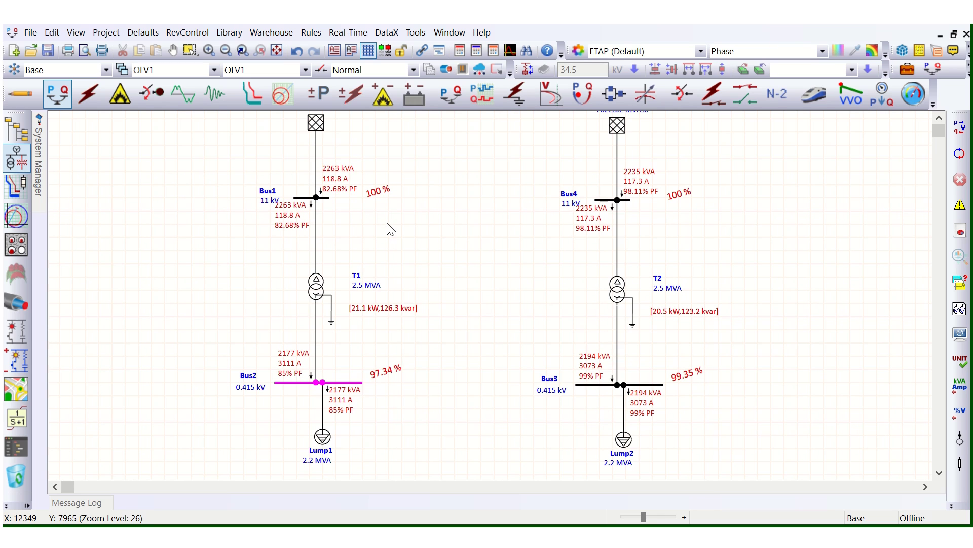
scroll(390, 229, down, 1)
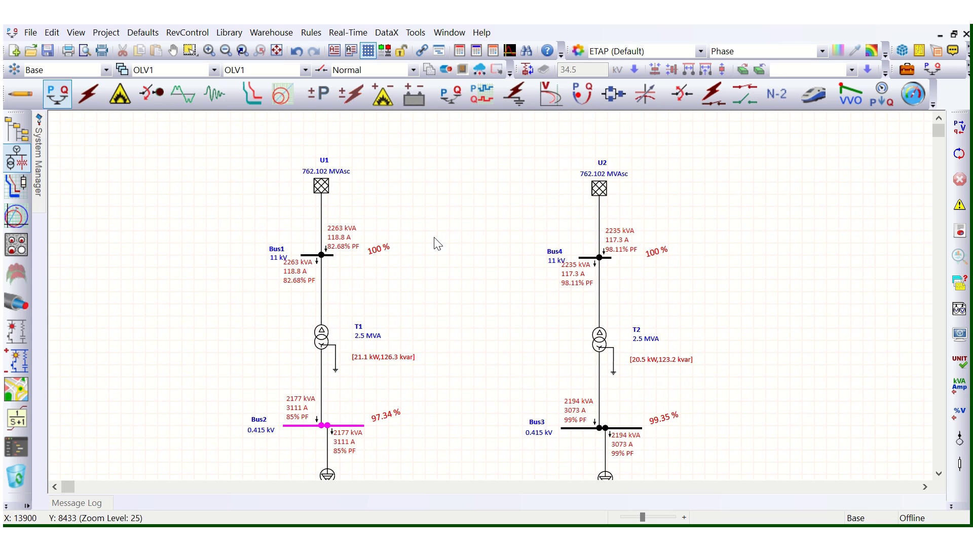
scroll(282, 201, down, 2)
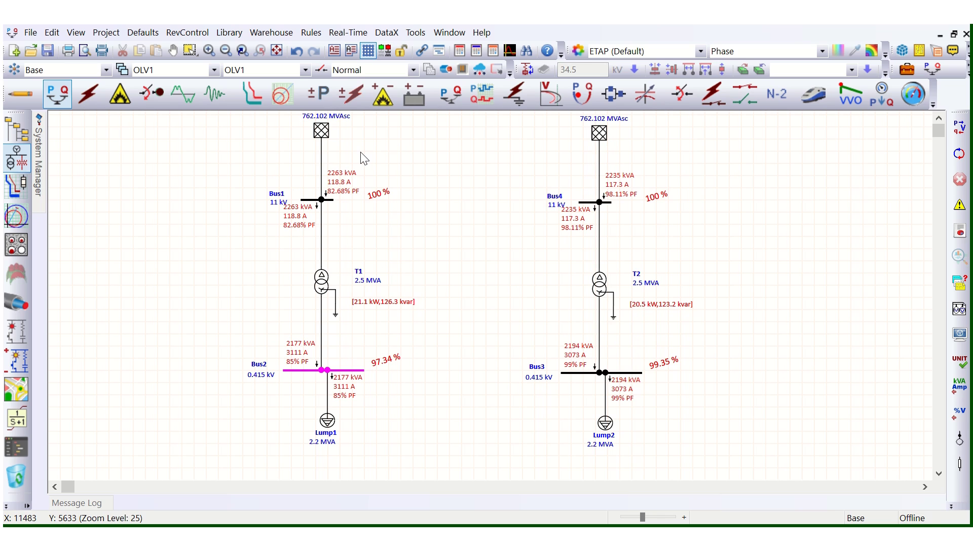
scroll(360, 183, up, 3)
scroll(340, 185, up, 3)
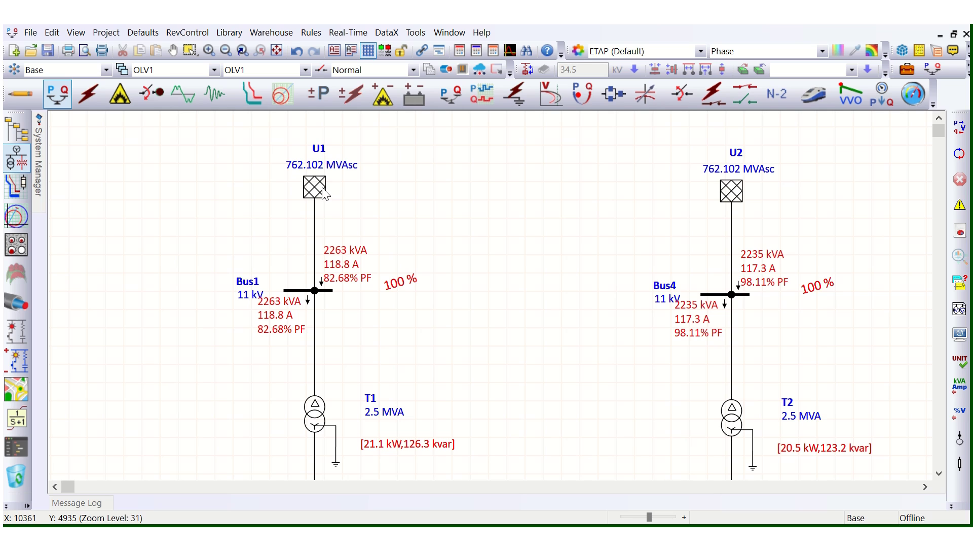
scroll(332, 193, down, 1)
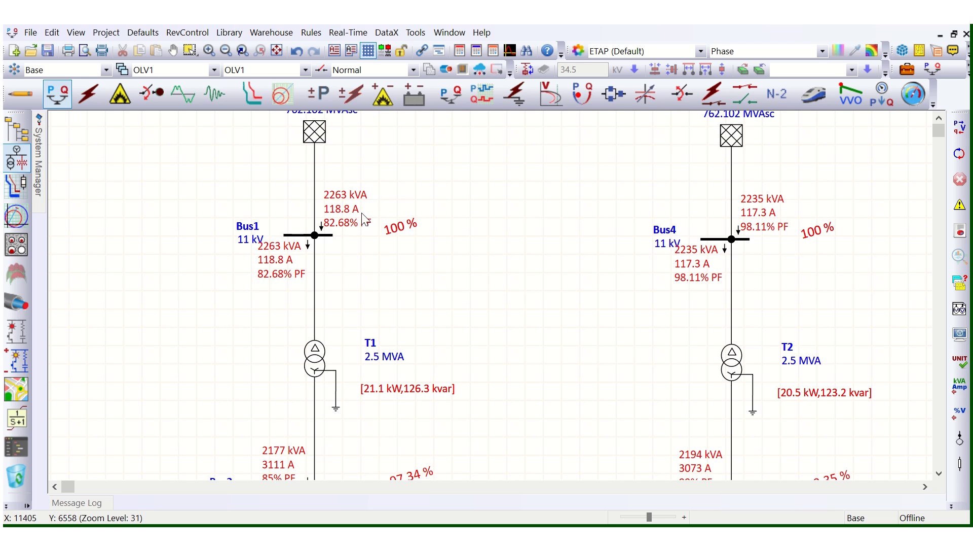
scroll(339, 229, up, 2)
scroll(336, 223, up, 2)
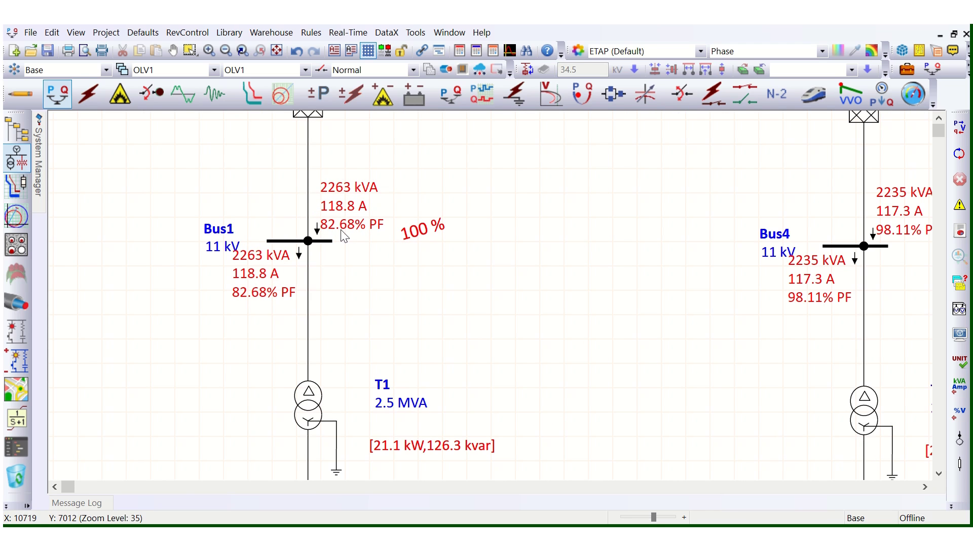
scroll(302, 254, down, 3)
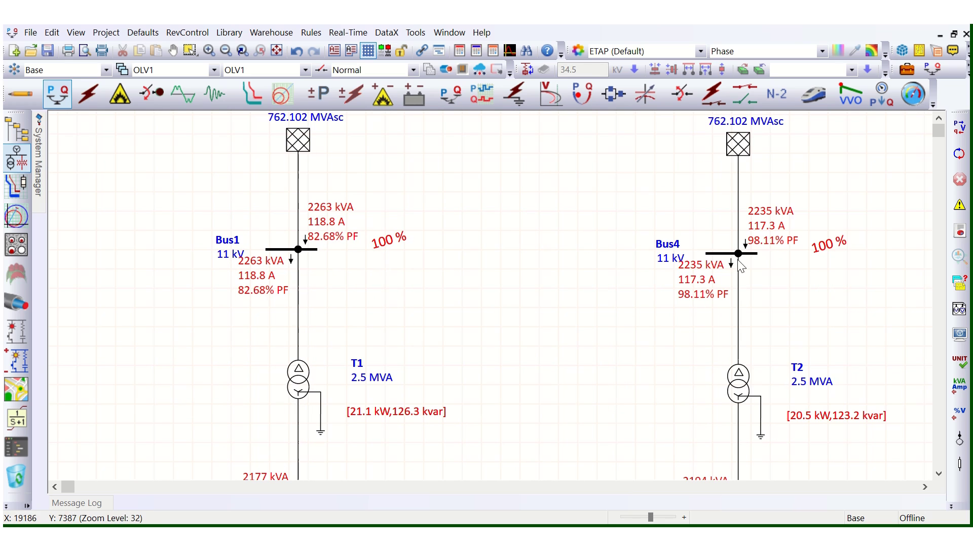
scroll(750, 282, up, 5)
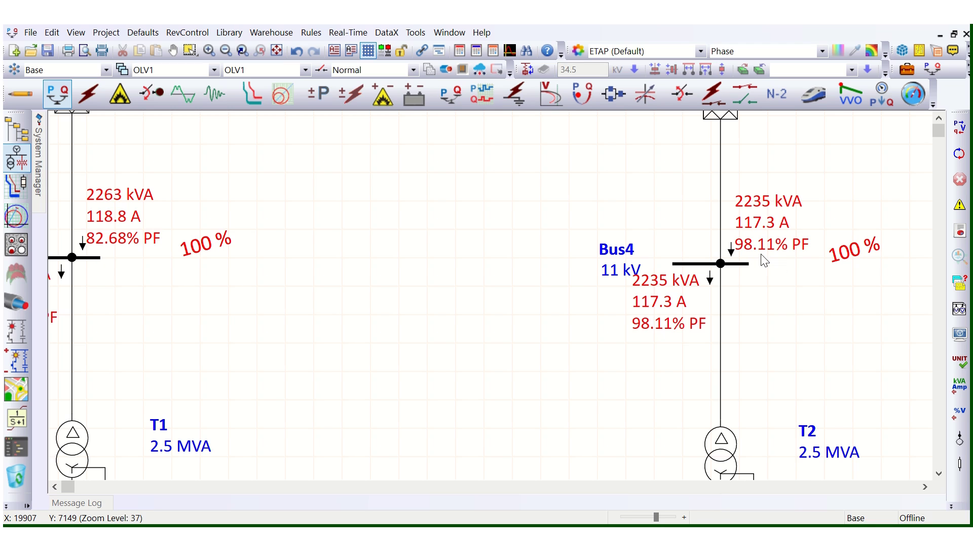
scroll(766, 309, down, 5)
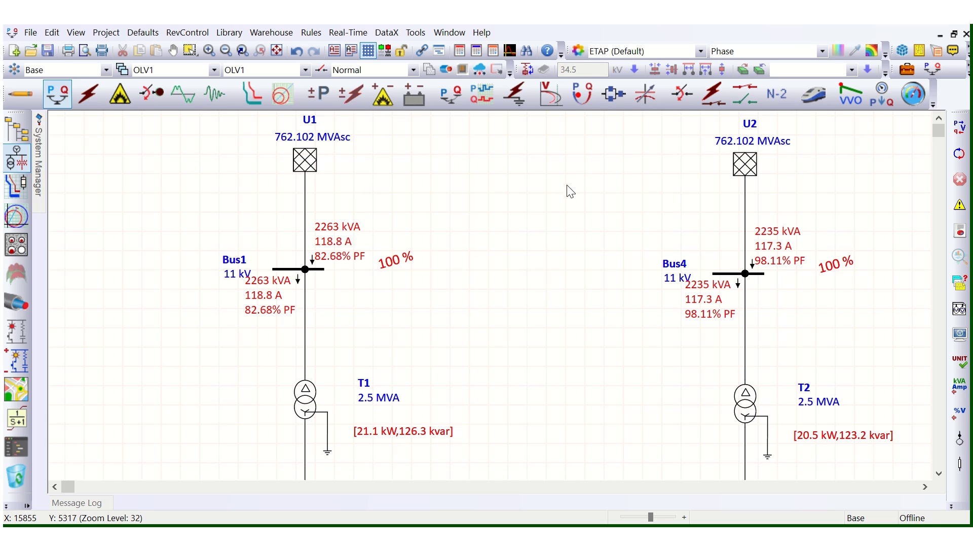
scroll(456, 258, down, 2)
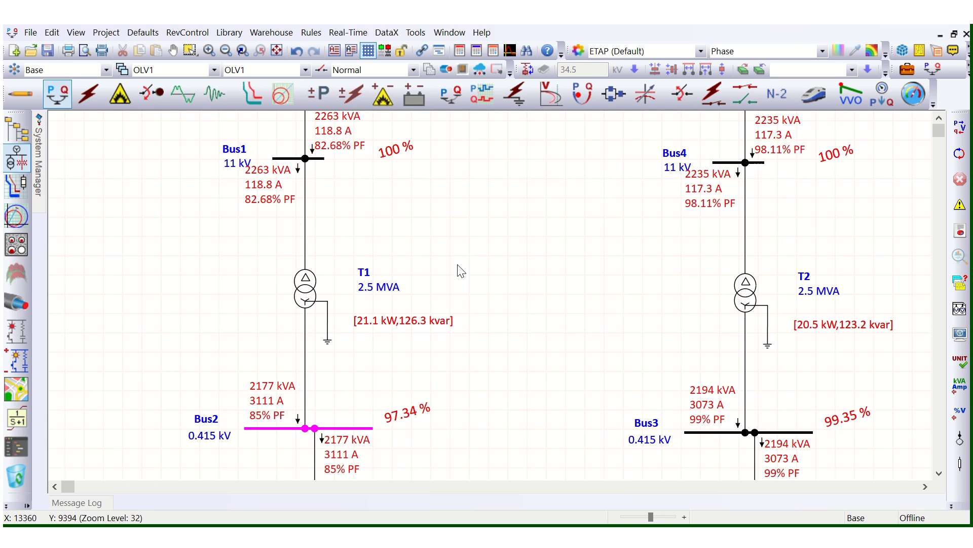
scroll(400, 203, down, 2)
scroll(401, 203, down, 1)
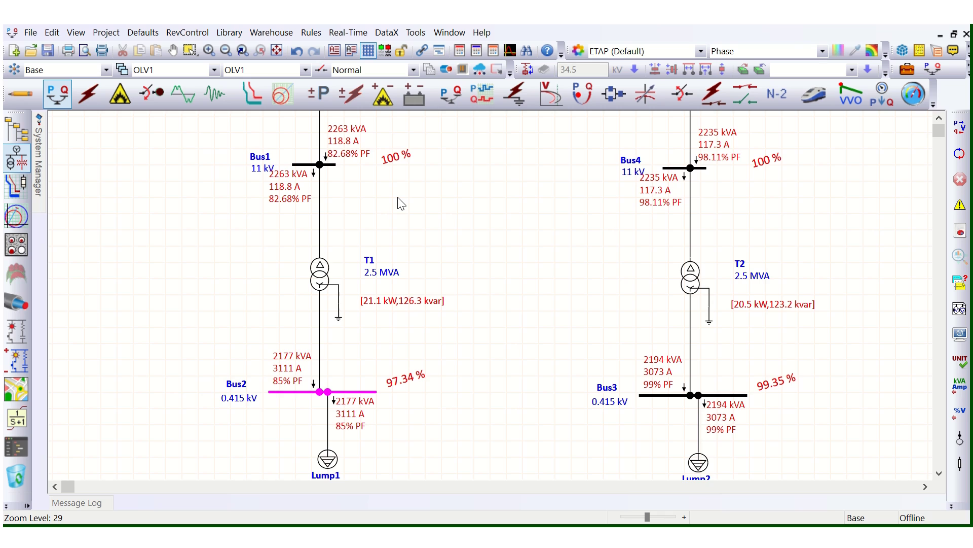
scroll(401, 204, down, 1)
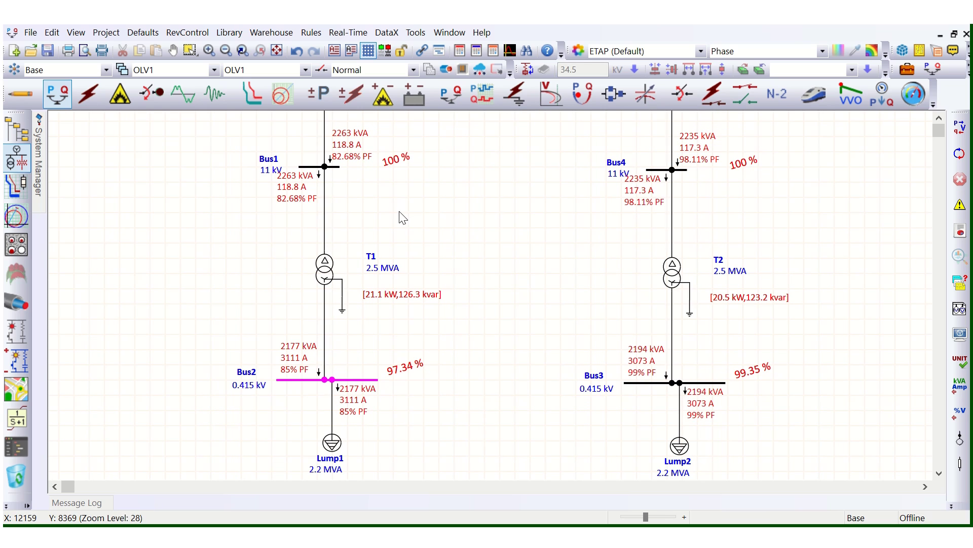